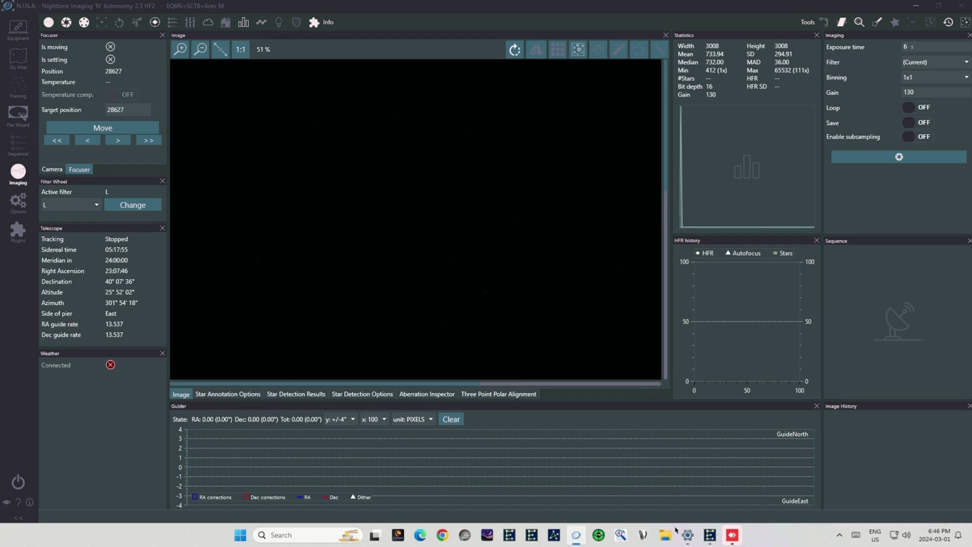
Start sidereal tracking in EQMOD, then autostretch the N.I.N.A. preview image
{"action": "left_click", "coordinate": [709, 535]}
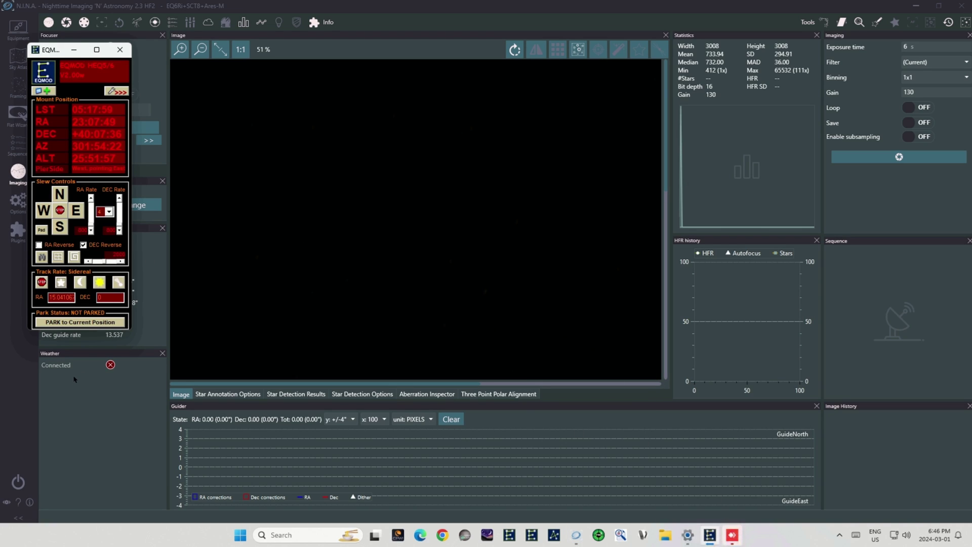
{"action": "left_click", "coordinate": [775, 61]}
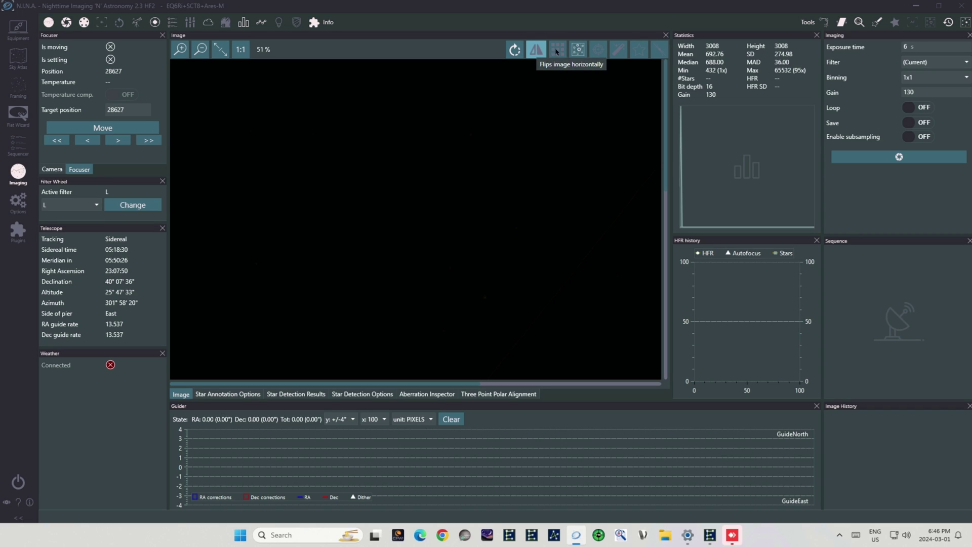
{"action": "left_click", "coordinate": [578, 50]}
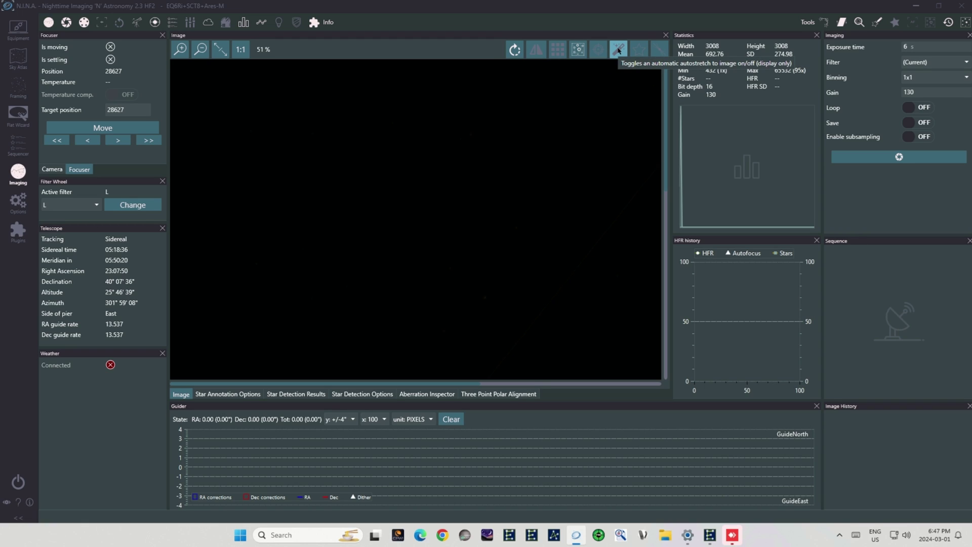
{"action": "left_click", "coordinate": [619, 50]}
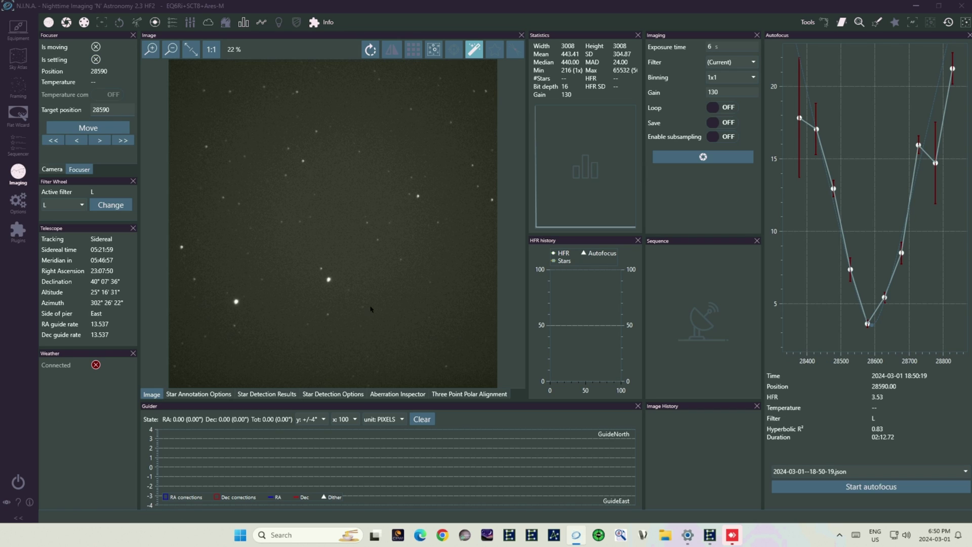
Plate solve the telescope's current position, then send NGC 3628 to the framing assistant
{"action": "left_click", "coordinate": [969, 35]}
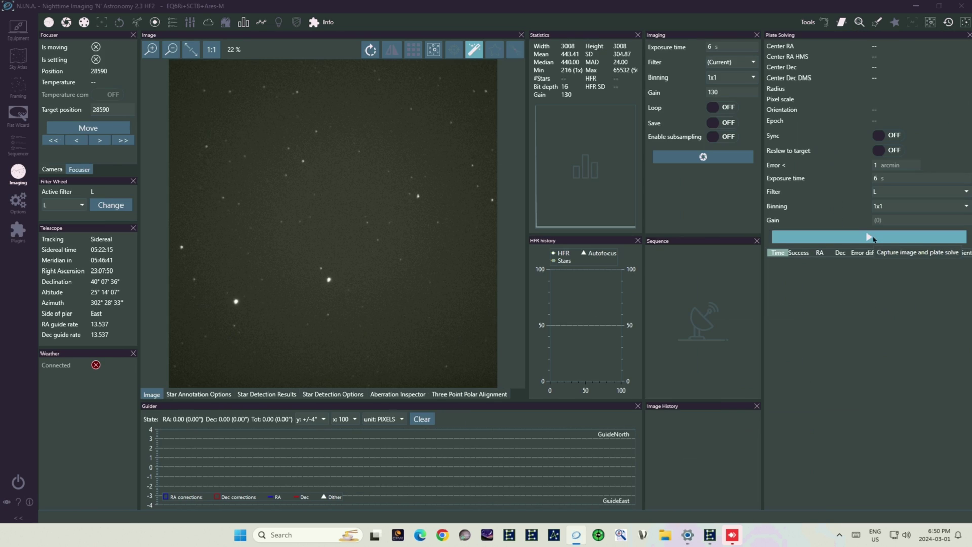
{"action": "left_click", "coordinate": [872, 238]}
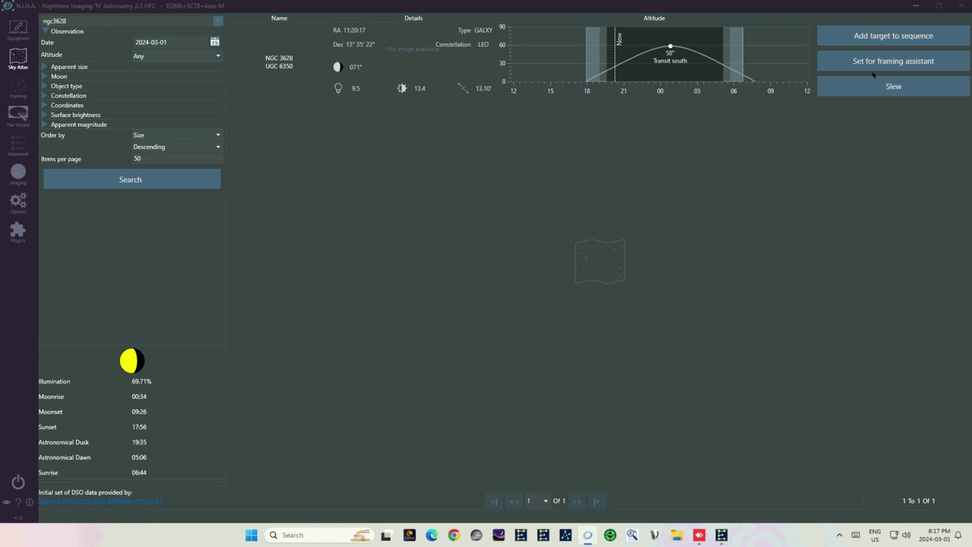
{"action": "left_click", "coordinate": [875, 67]}
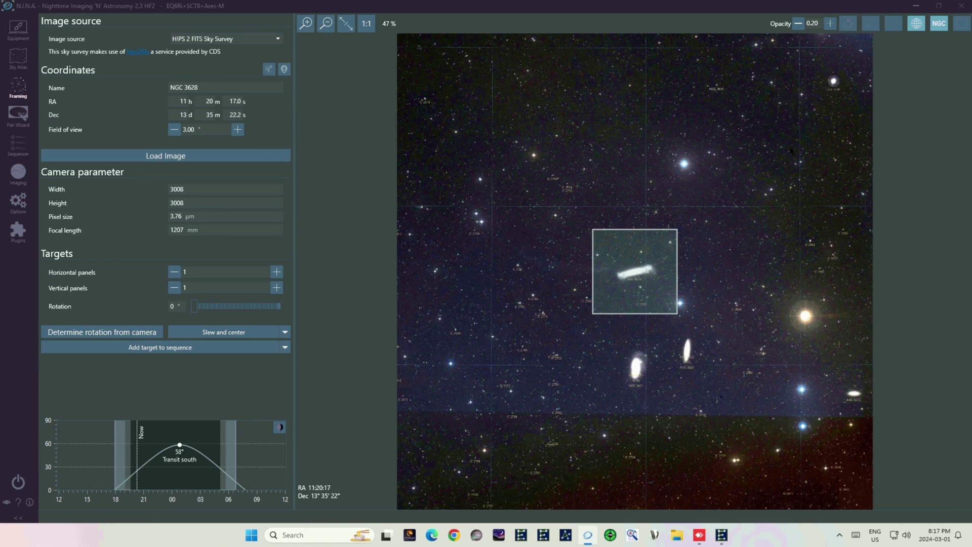
Slew and centre the telescope on NGC 3628, then connect to the PHD2 guider
{"action": "left_click", "coordinate": [232, 335]}
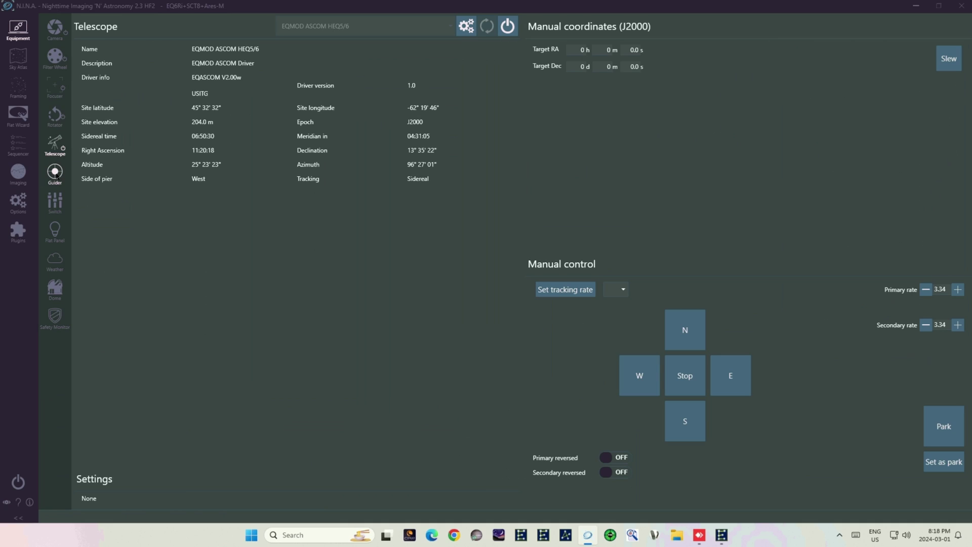
{"action": "left_click", "coordinate": [508, 26]}
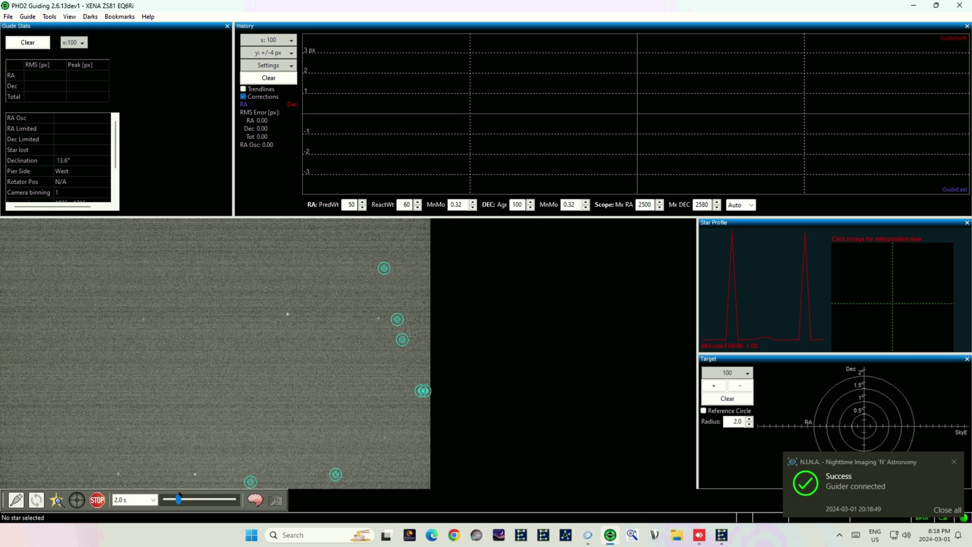
Darken PHD2's looping guide camera display with the gamma slider
{"action": "left_click_drag", "start_coordinate": [178, 499], "coordinate": [213, 499]}
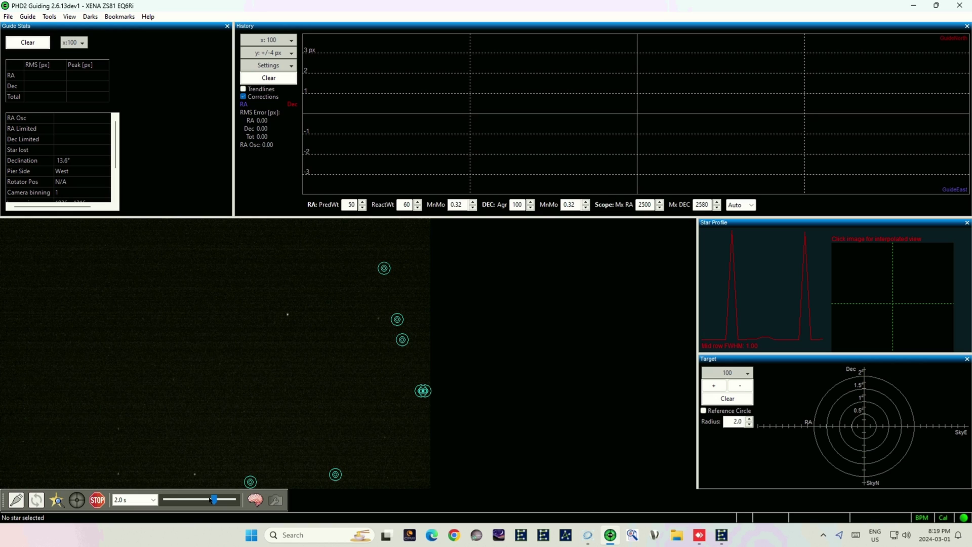
Set PHD2 guide exposures to 2 seconds and darken the guide display further
{"action": "left_click", "coordinate": [153, 499]}
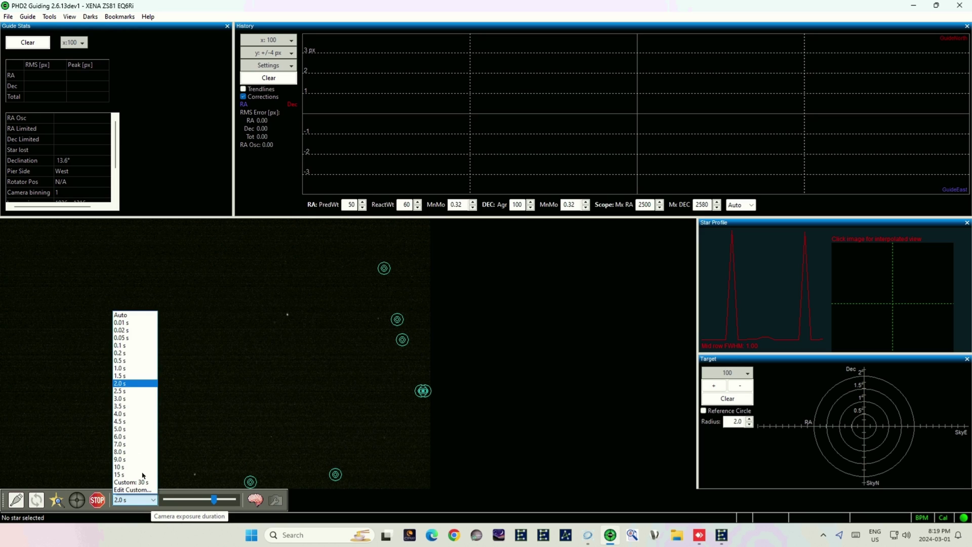
{"action": "left_click", "coordinate": [121, 367]}
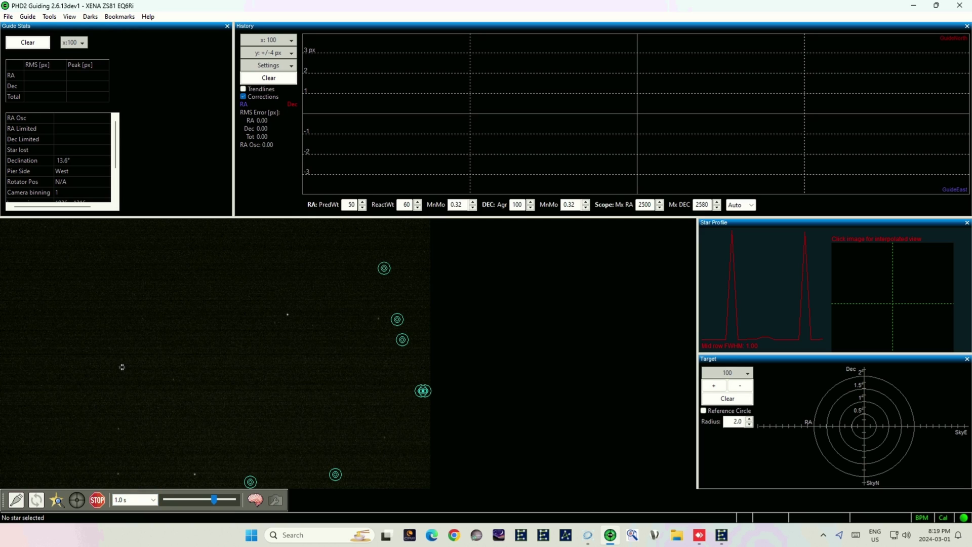
{"action": "left_click", "coordinate": [144, 501]}
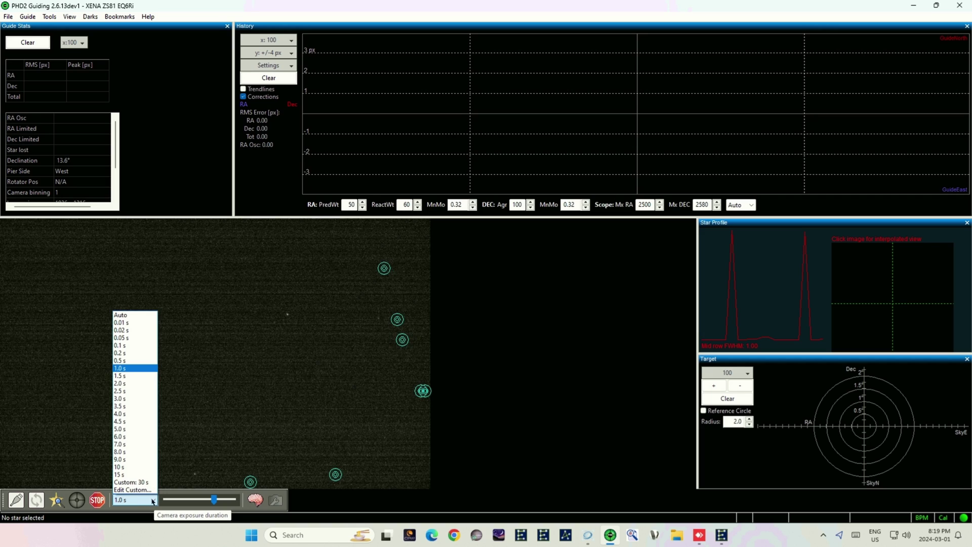
{"action": "left_click", "coordinate": [121, 384]}
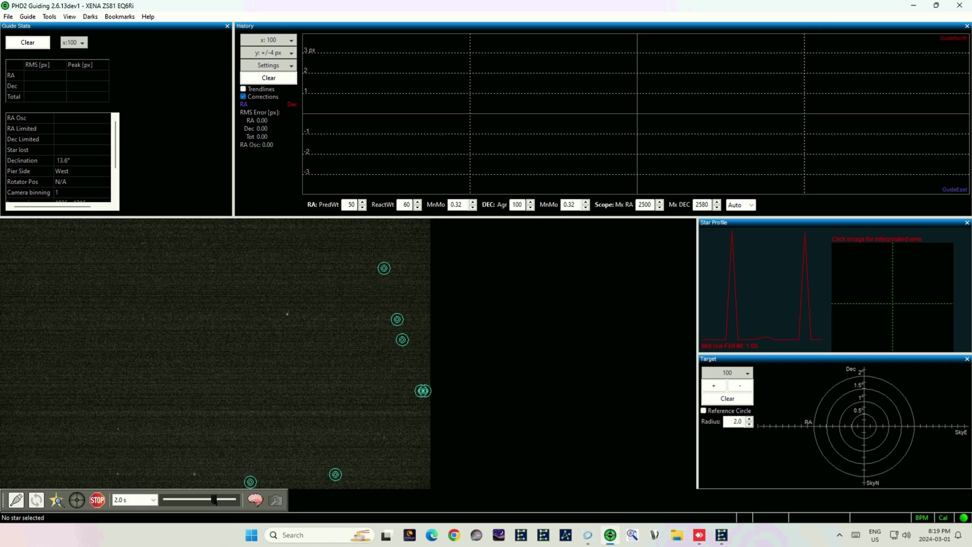
{"action": "left_click_drag", "start_coordinate": [213, 500], "coordinate": [238, 506]}
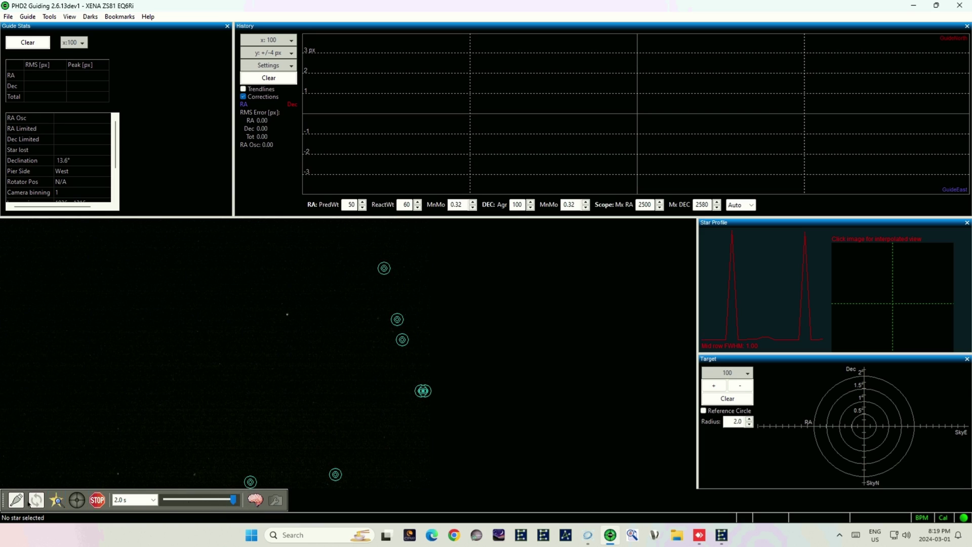
Auto-select a guide star, start guiding, and return to N.I.N.A
{"action": "left_click", "coordinate": [57, 501]}
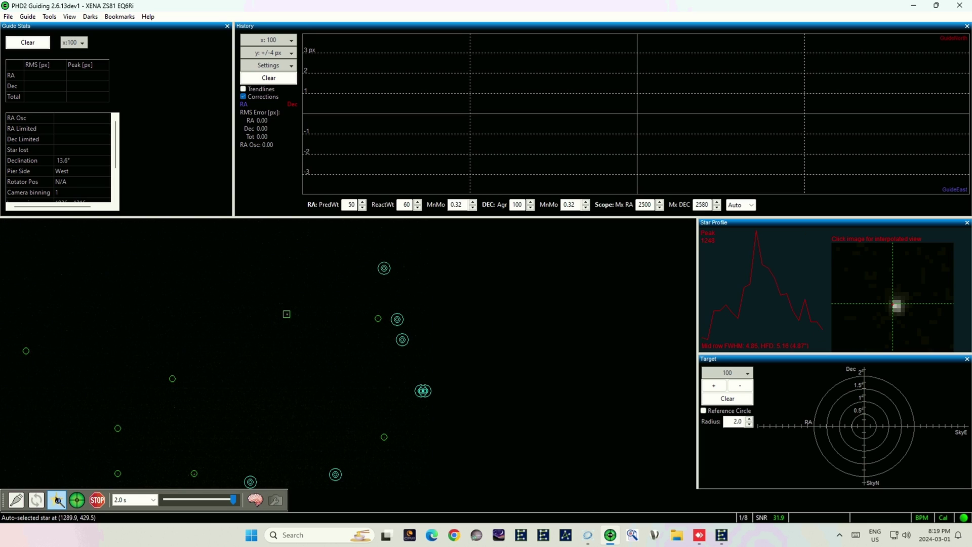
{"action": "left_click", "coordinate": [76, 500]}
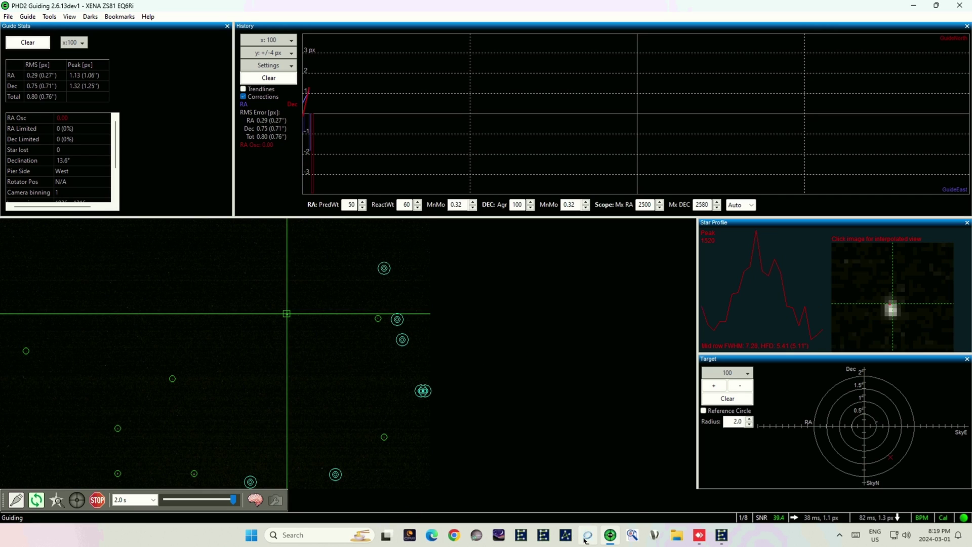
{"action": "mouse_move", "coordinate": [587, 535]}
{"action": "left_click", "coordinate": [569, 504]}
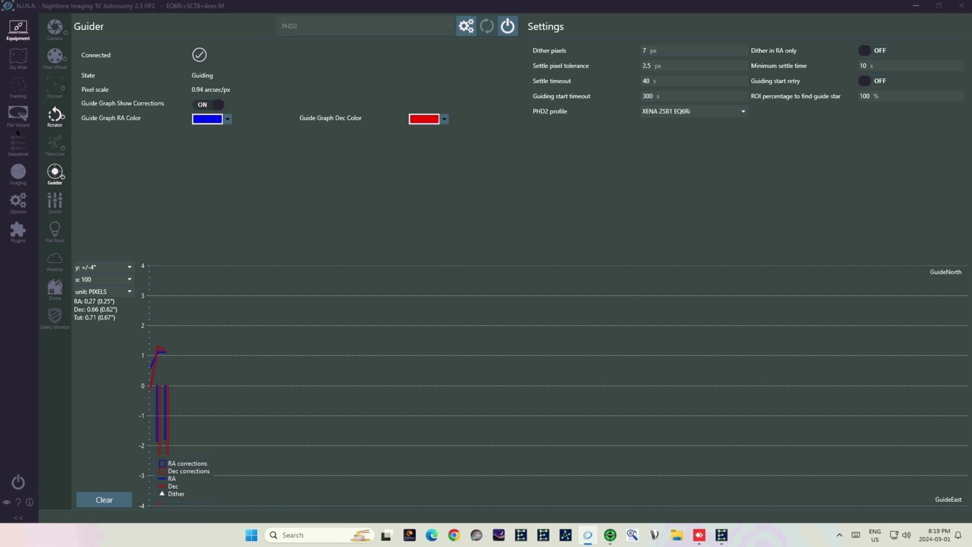
Show the NGC 3628 Advanced Sequence: 60 L and 20 each R, G, B at 60 s
{"action": "left_click", "coordinate": [18, 143]}
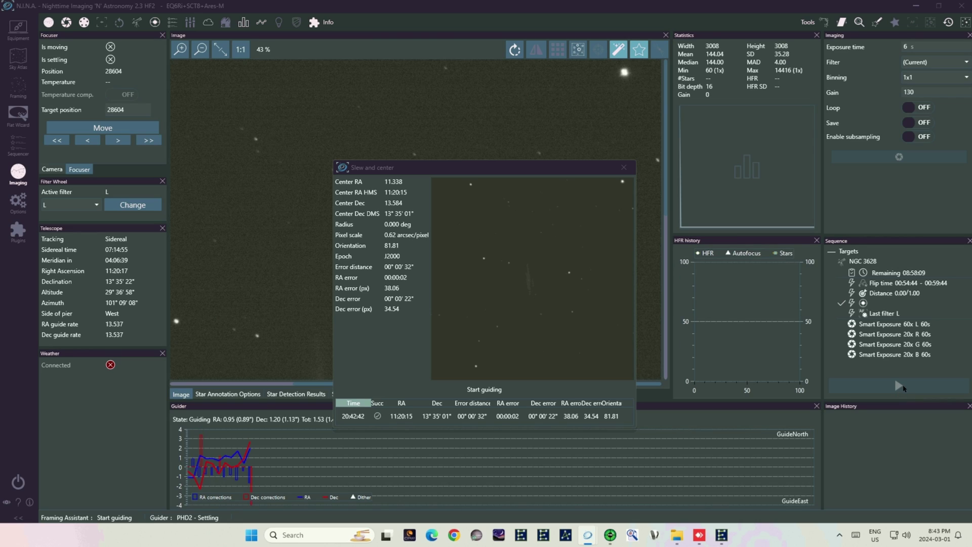
Start the NGC 3628 sequence so it slews, centres and begins PHD2 guiding
{"action": "left_click", "coordinate": [899, 387]}
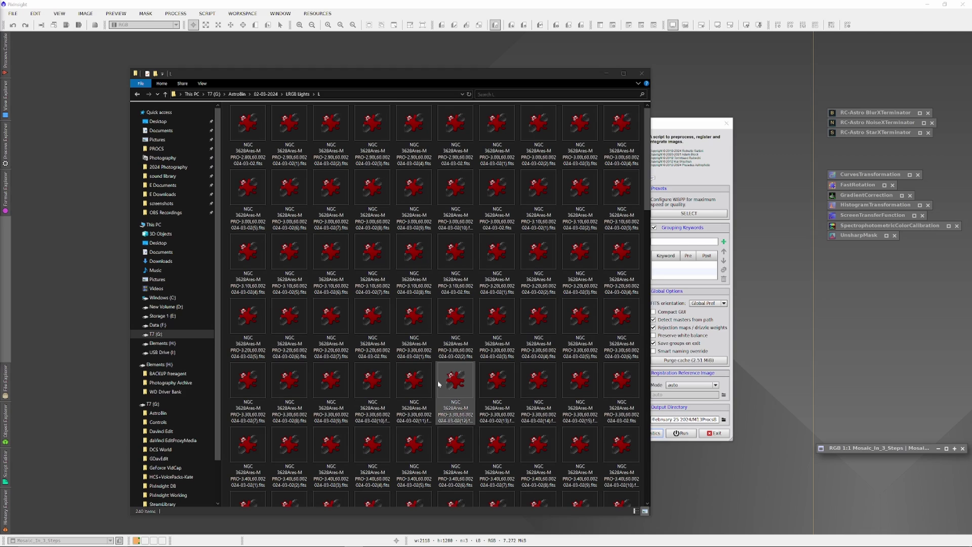
Browse from the 02-03-2024 folder through LRGB Lights to L and open the first frame
{"action": "left_click", "coordinate": [267, 94]}
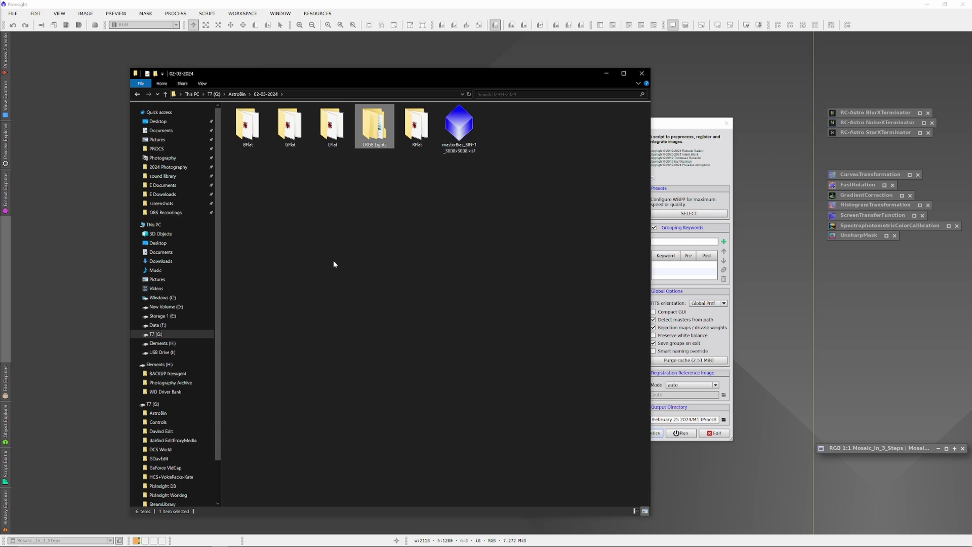
{"action": "double_click", "coordinate": [383, 135]}
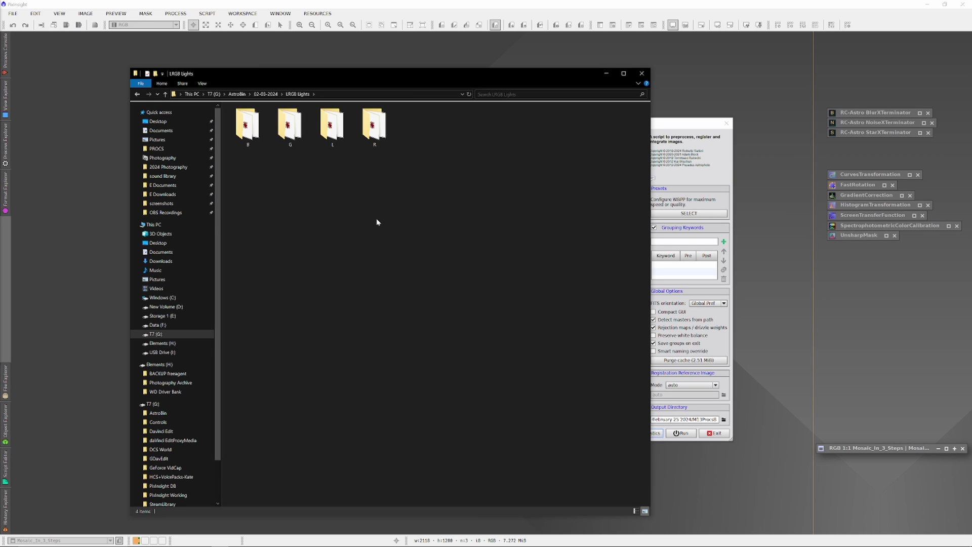
{"action": "double_click", "coordinate": [343, 141]}
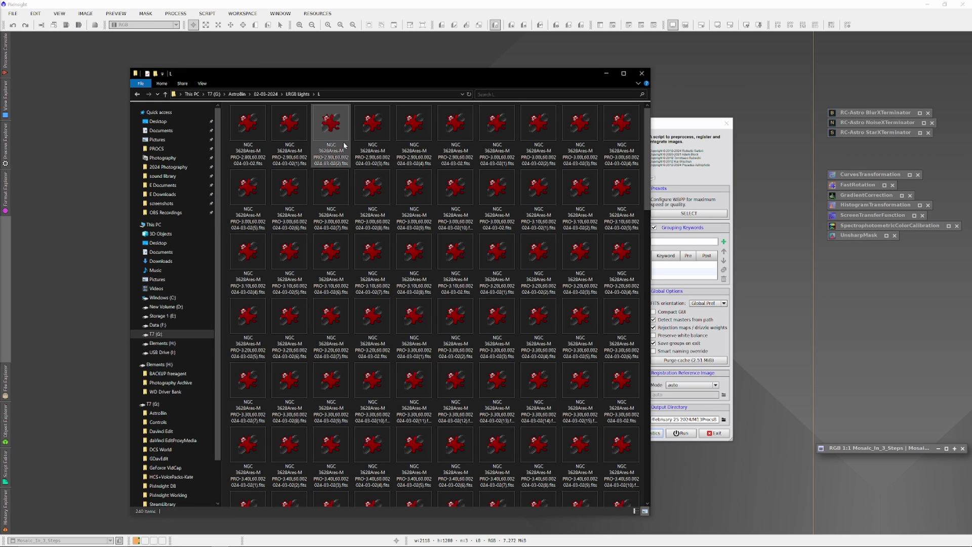
{"action": "double_click", "coordinate": [252, 133]}
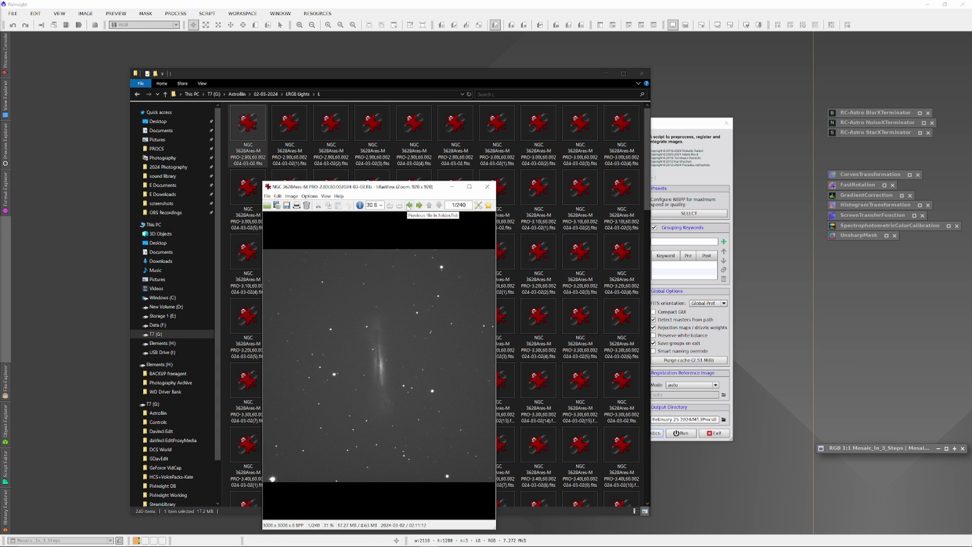
Step through several NGC 3628 luminance frames in FastView, then enlarge and reposition the viewer
{"action": "left_click", "coordinate": [410, 205]}
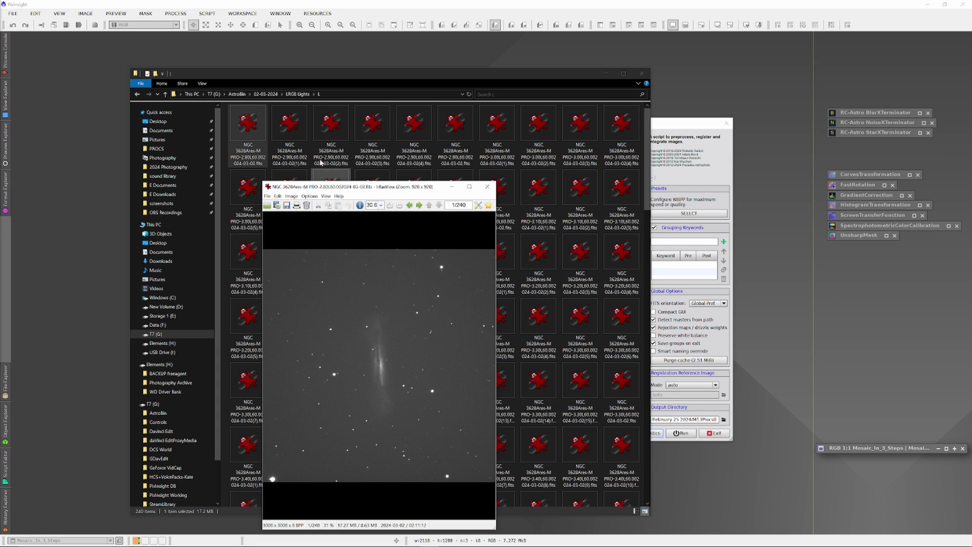
{"action": "key", "text": "Right"}
{"action": "key", "text": "Right"}
{"action": "key", "text": "Right"}
{"action": "key", "text": "Right"}
{"action": "key", "text": "Right"}
{"action": "key", "text": "Right"}
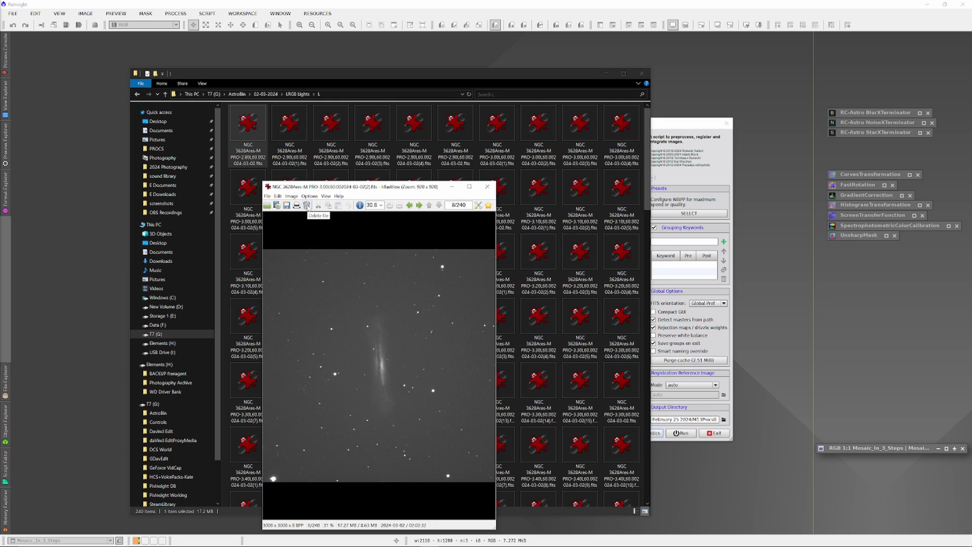
{"action": "key", "text": "Right"}
{"action": "key", "text": "Right"}
{"action": "key", "text": "Right"}
{"action": "key", "text": "Right"}
{"action": "key", "text": "Right"}
{"action": "key", "text": "Right"}
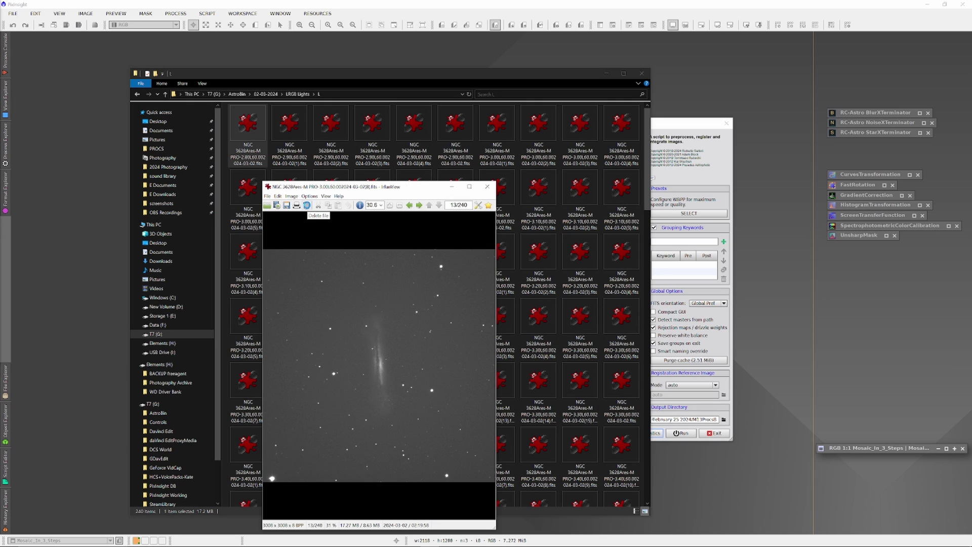
{"action": "key", "text": "Right"}
{"action": "key", "text": "Right"}
{"action": "key", "text": "Right"}
{"action": "key", "text": "Right"}
{"action": "key", "text": "Right"}
{"action": "key", "text": "Right"}
{"action": "key", "text": "Right"}
{"action": "key", "text": "Right"}
{"action": "key", "text": "Right"}
{"action": "key", "text": "Right"}
{"action": "key", "text": "Right"}
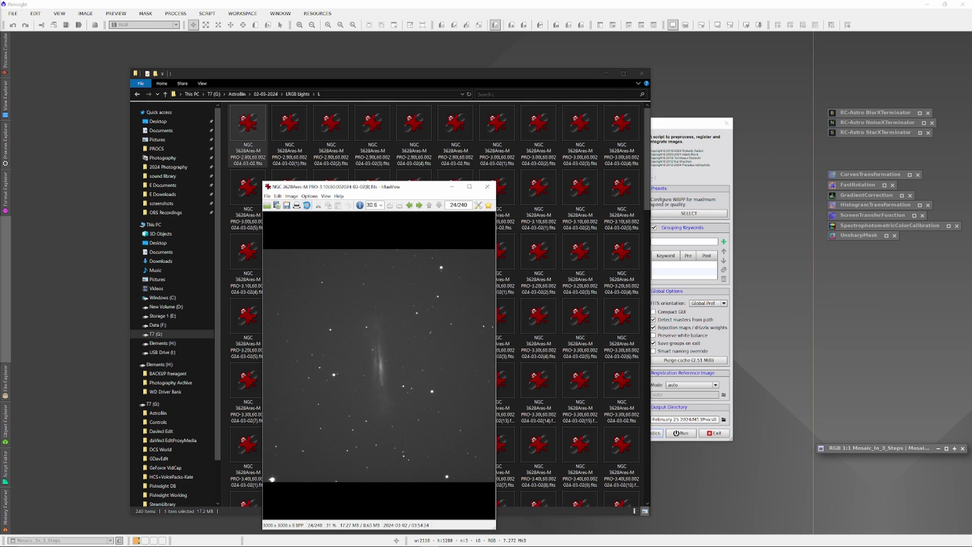
{"action": "key", "text": "Right"}
{"action": "key", "text": "Right"}
{"action": "key", "text": "Right"}
{"action": "key", "text": "Right"}
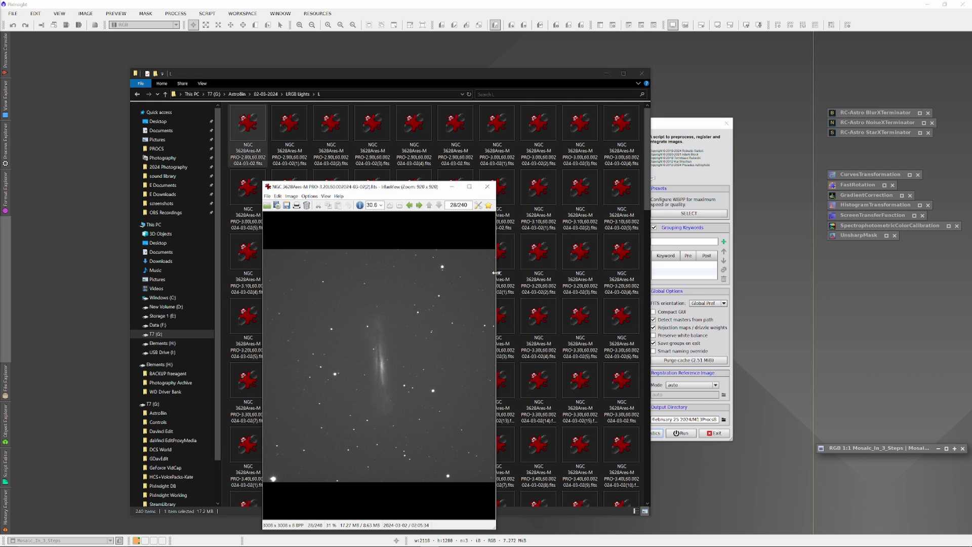
{"action": "left_click_drag", "start_coordinate": [496, 272], "coordinate": [677, 274]}
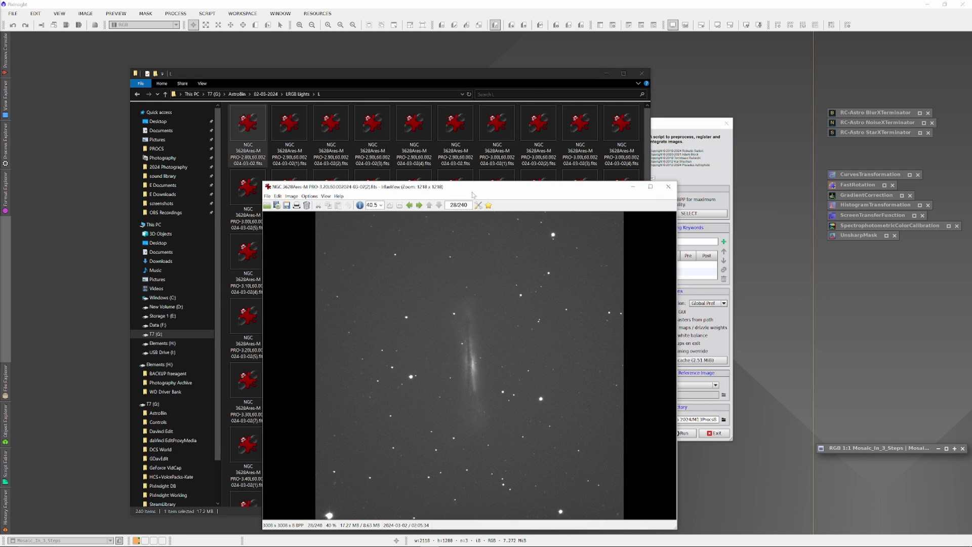
{"action": "left_click_drag", "start_coordinate": [473, 191], "coordinate": [386, 119]}
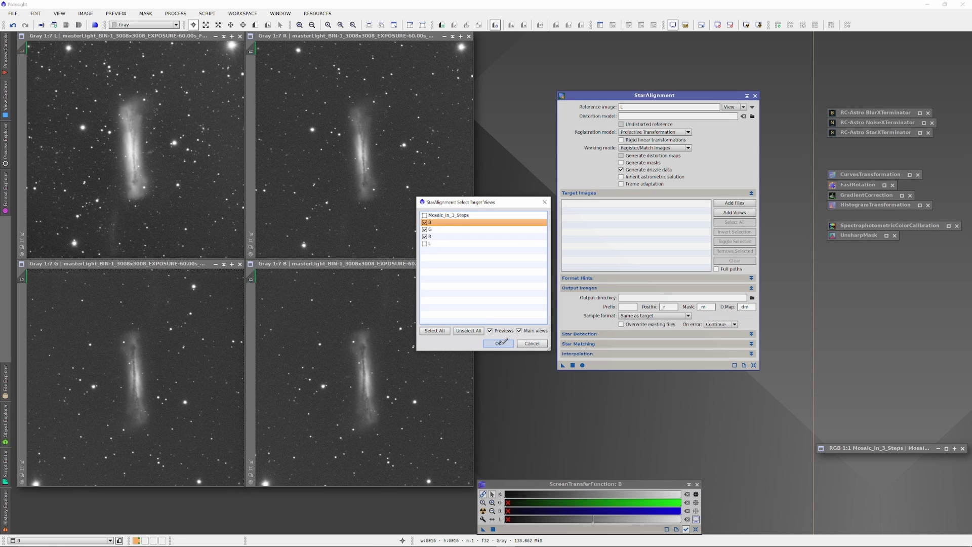
{"action": "left_click", "coordinate": [502, 343]}
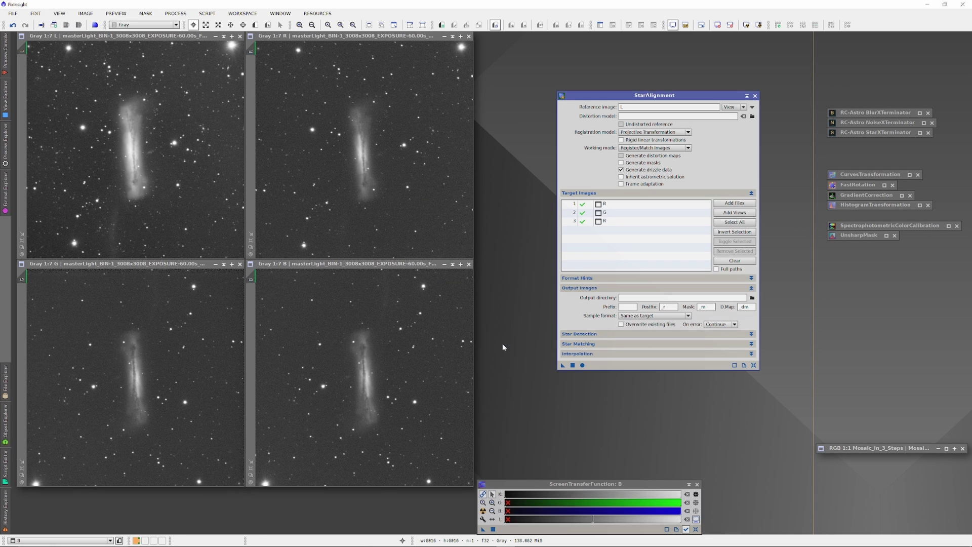
Run StarAlignment with L as reference to register the B, G and R masters
{"action": "left_click", "coordinate": [583, 364]}
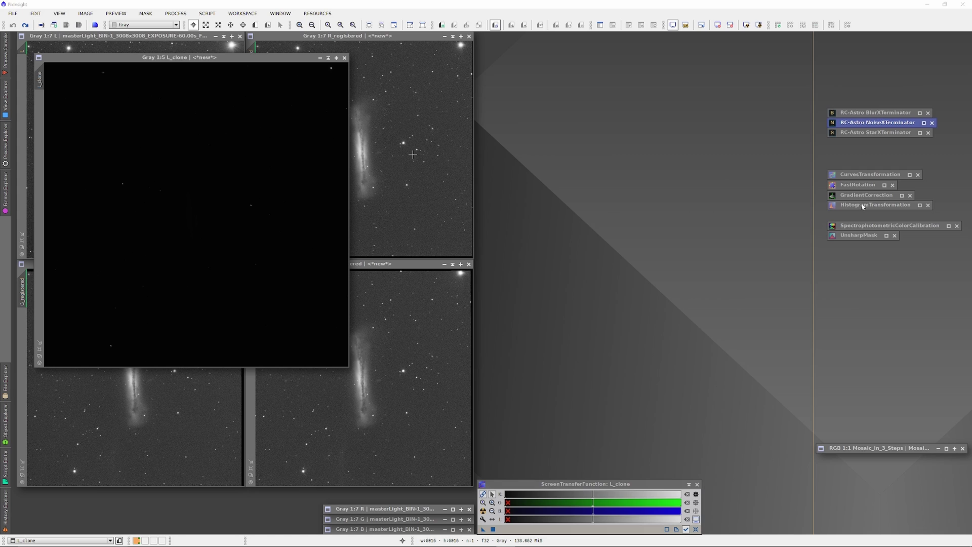
Target L_clone in HistogramTransformation and turn on its real-time preview
{"action": "double_click", "coordinate": [863, 205]}
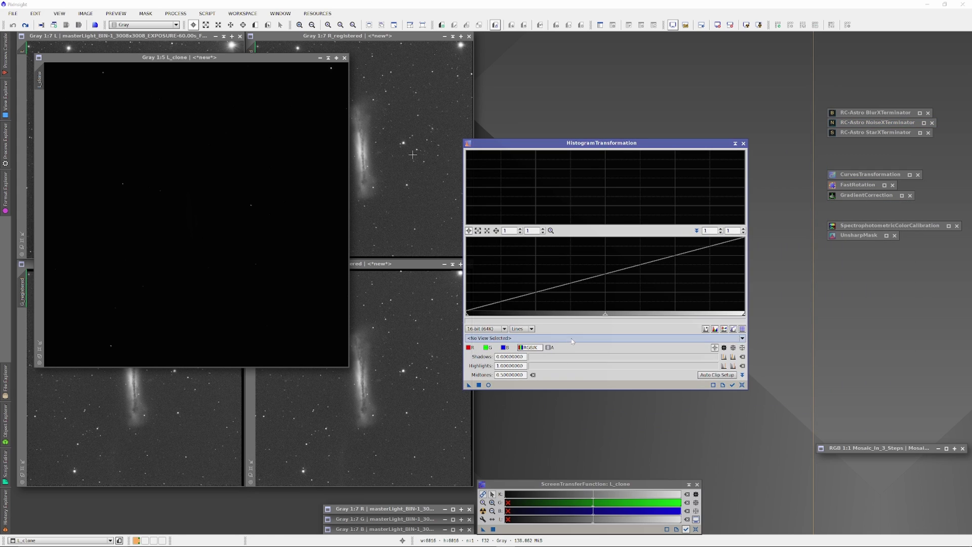
{"action": "left_click", "coordinate": [551, 337]}
{"action": "left_click", "coordinate": [546, 388]}
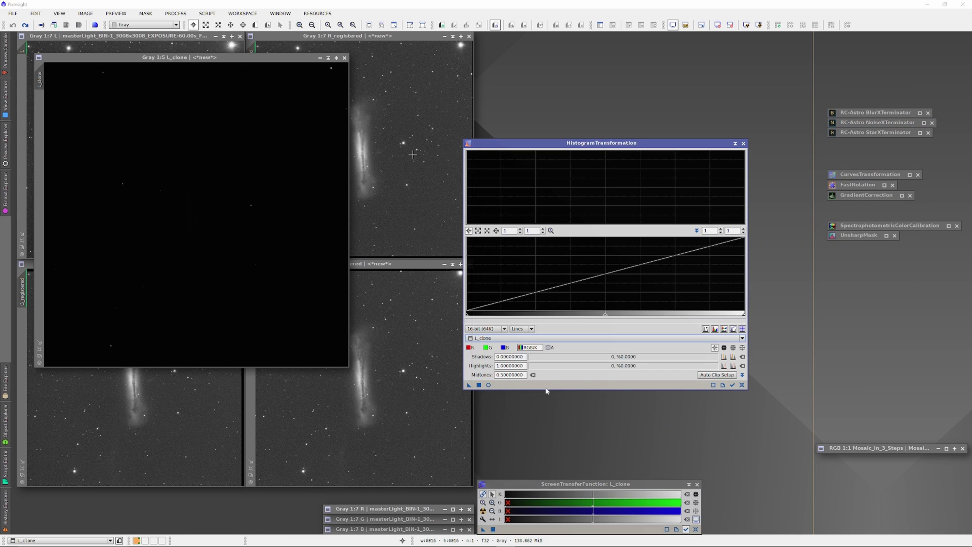
{"action": "left_click", "coordinate": [488, 385]}
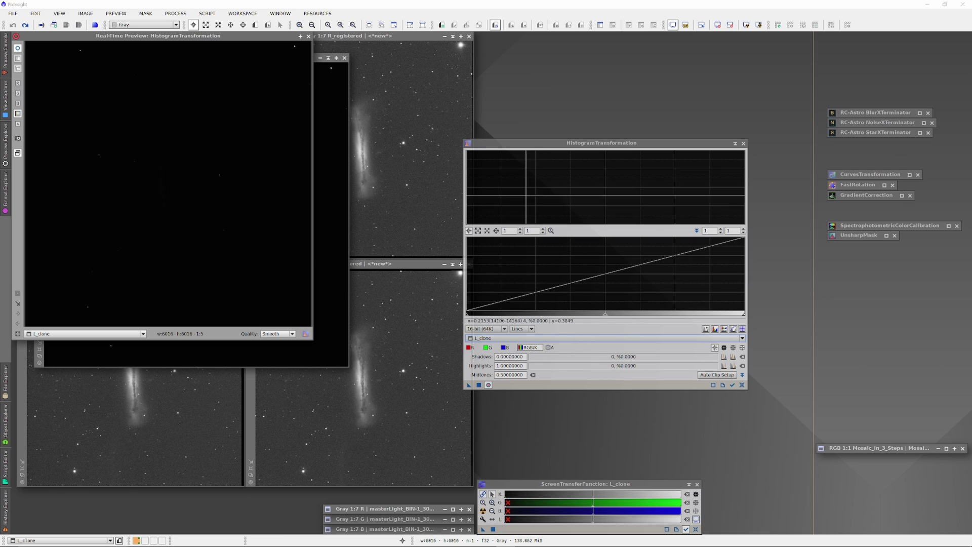
Clip the shadows slightly and pull the midtones left until the galaxy stands out
{"action": "left_click_drag", "start_coordinate": [210, 38], "coordinate": [356, 100]}
{"action": "left_click_drag", "start_coordinate": [606, 314], "coordinate": [481, 314]}
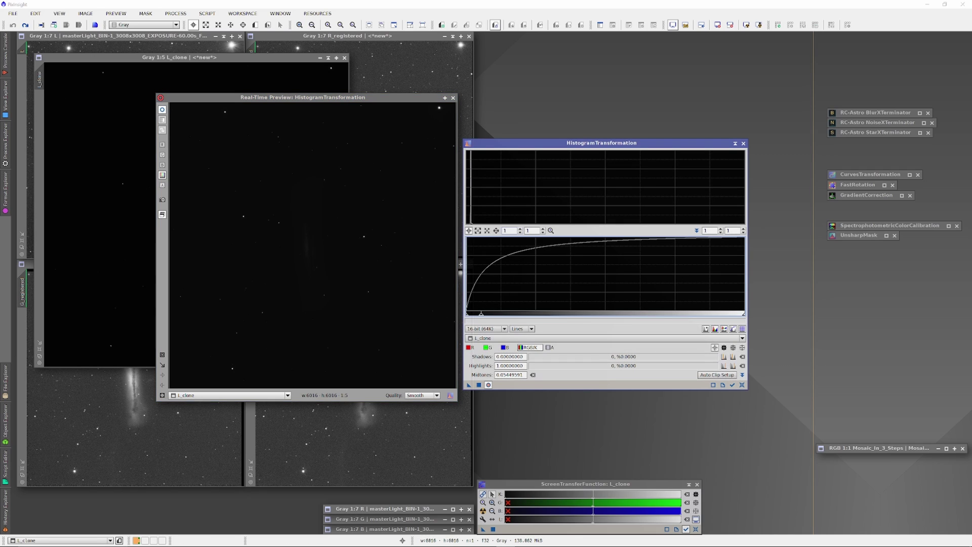
{"action": "scroll", "coordinate": [481, 305], "scroll_direction": "up", "scroll_amount": 5}
{"action": "left_click_drag", "start_coordinate": [633, 314], "coordinate": [491, 314]}
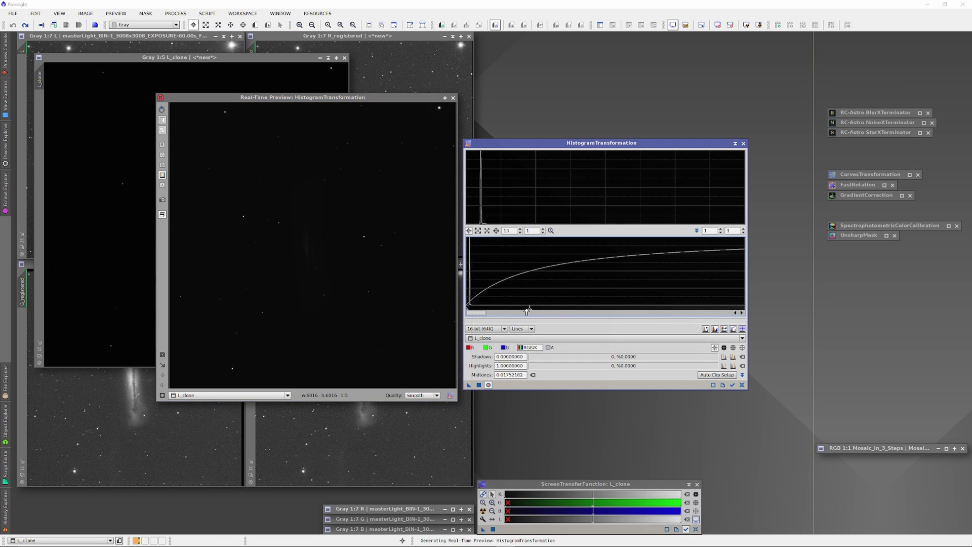
{"action": "scroll", "coordinate": [507, 230], "scroll_direction": "up", "scroll_amount": 5}
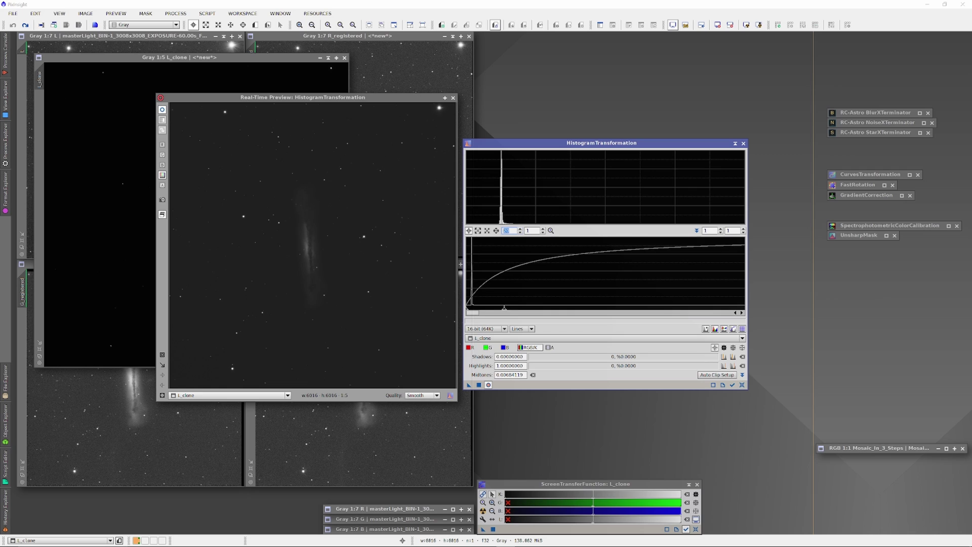
{"action": "scroll", "coordinate": [506, 230], "scroll_direction": "up", "scroll_amount": 5}
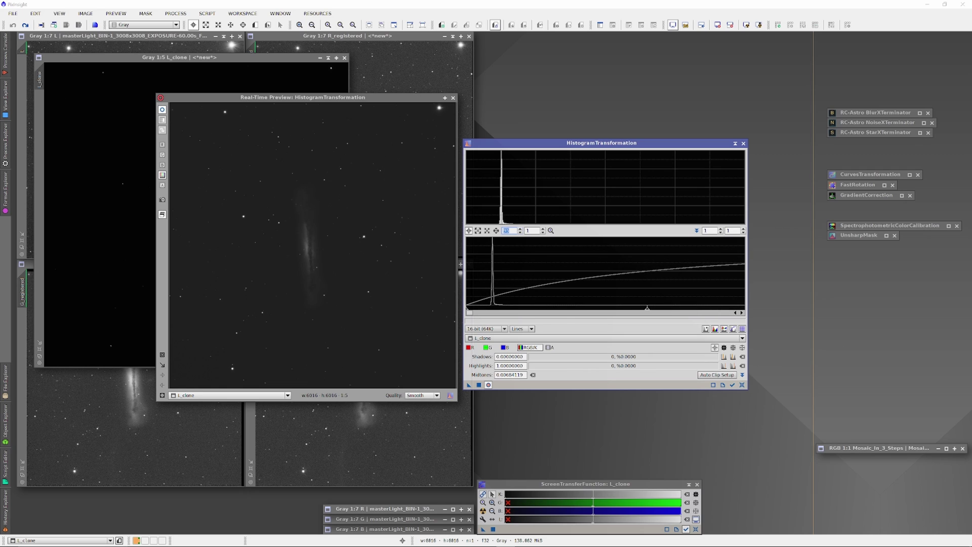
{"action": "left_click_drag", "start_coordinate": [469, 312], "coordinate": [488, 311]}
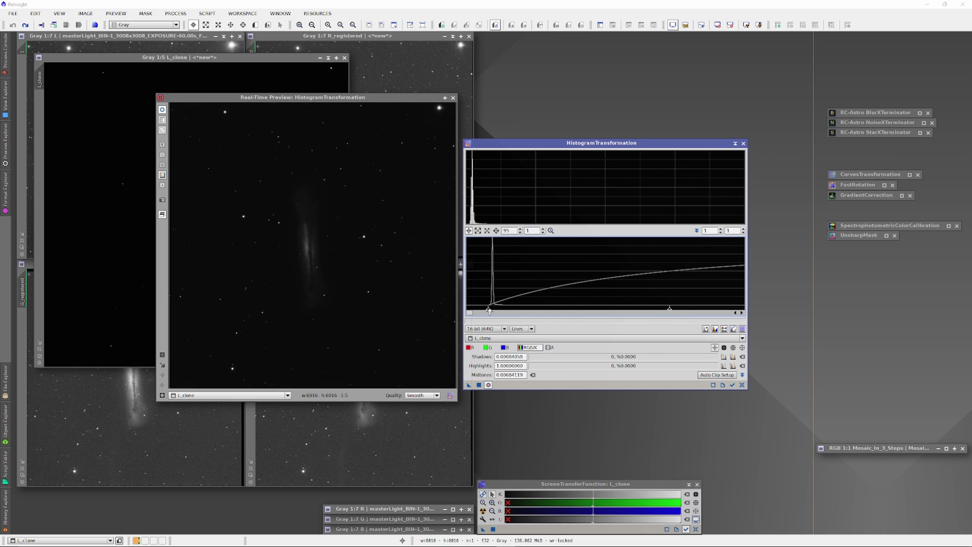
{"action": "left_click_drag", "start_coordinate": [670, 311], "coordinate": [504, 309]}
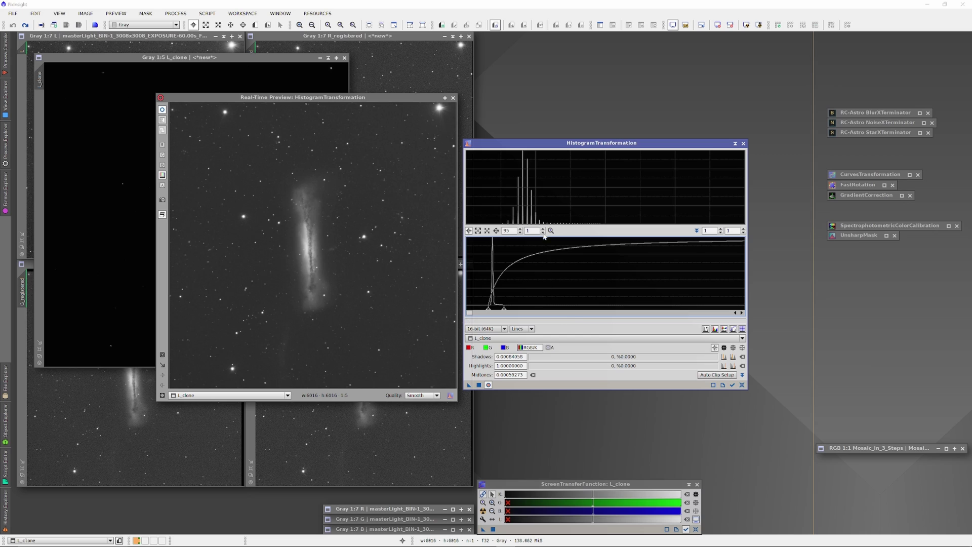
{"action": "scroll", "coordinate": [507, 230], "scroll_direction": "up", "scroll_amount": 3}
{"action": "scroll", "coordinate": [507, 230], "scroll_direction": "up", "scroll_amount": 2}
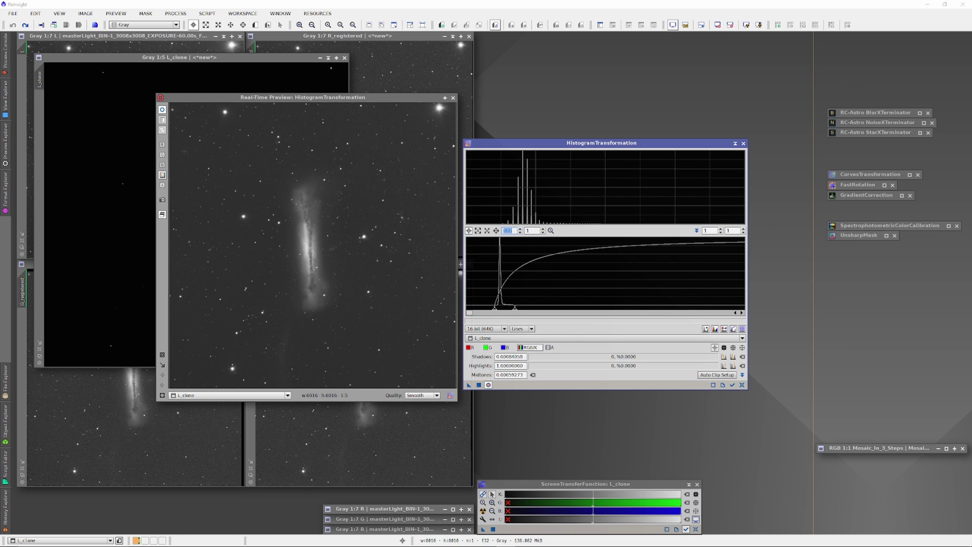
{"action": "scroll", "coordinate": [507, 230], "scroll_direction": "up", "scroll_amount": 3}
{"action": "scroll", "coordinate": [507, 230], "scroll_direction": "up", "scroll_amount": 3}
{"action": "left_click_drag", "start_coordinate": [537, 312], "coordinate": [541, 312]}
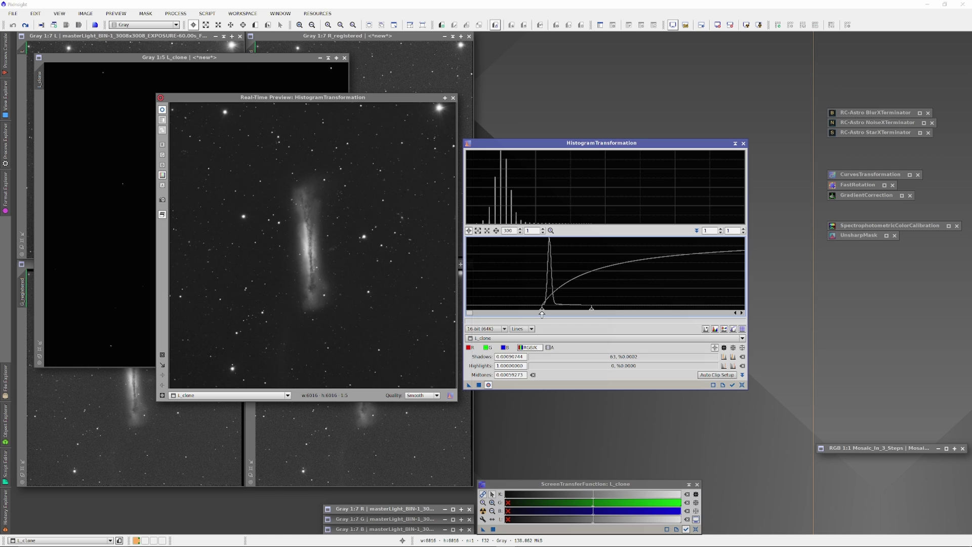
{"action": "left_click_drag", "start_coordinate": [592, 310], "coordinate": [583, 310]}
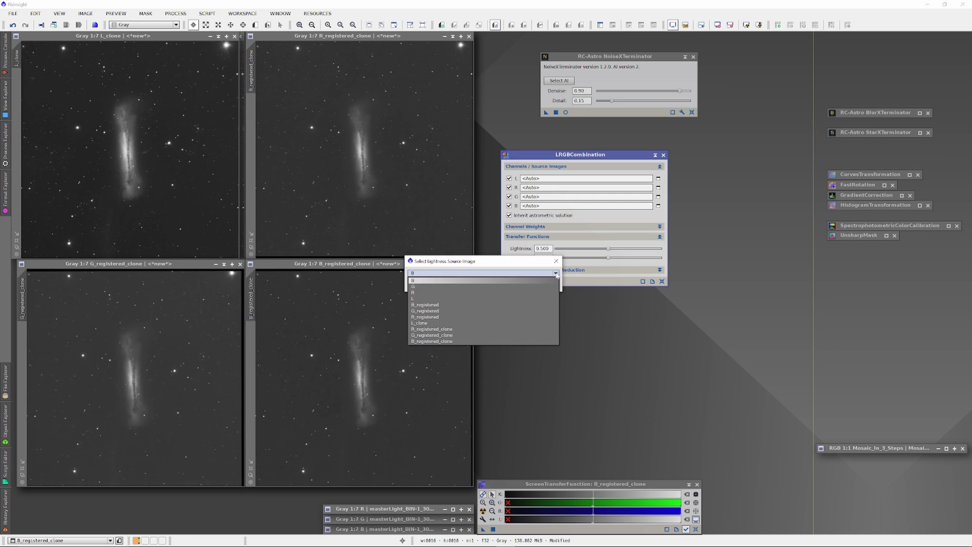
Set R_, G_ and B_registered_clone as red, green and blue sources and run LRGBCombination
{"action": "left_click", "coordinate": [483, 272]}
{"action": "left_click", "coordinate": [456, 303]}
{"action": "left_click", "coordinate": [509, 284]}
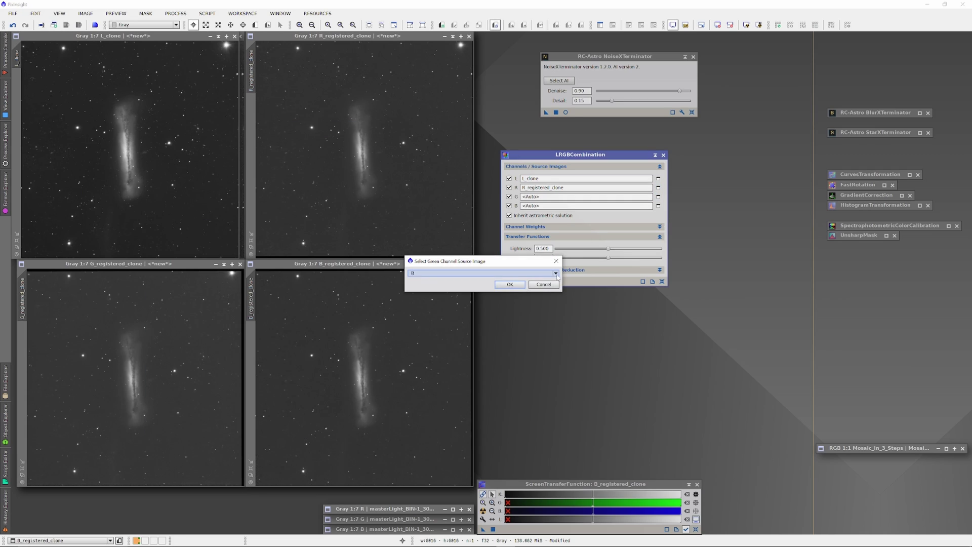
{"action": "left_click", "coordinate": [482, 273]}
{"action": "left_click", "coordinate": [455, 334]}
{"action": "left_click", "coordinate": [509, 283]}
{"action": "left_click", "coordinate": [482, 273]}
{"action": "left_click", "coordinate": [432, 341]}
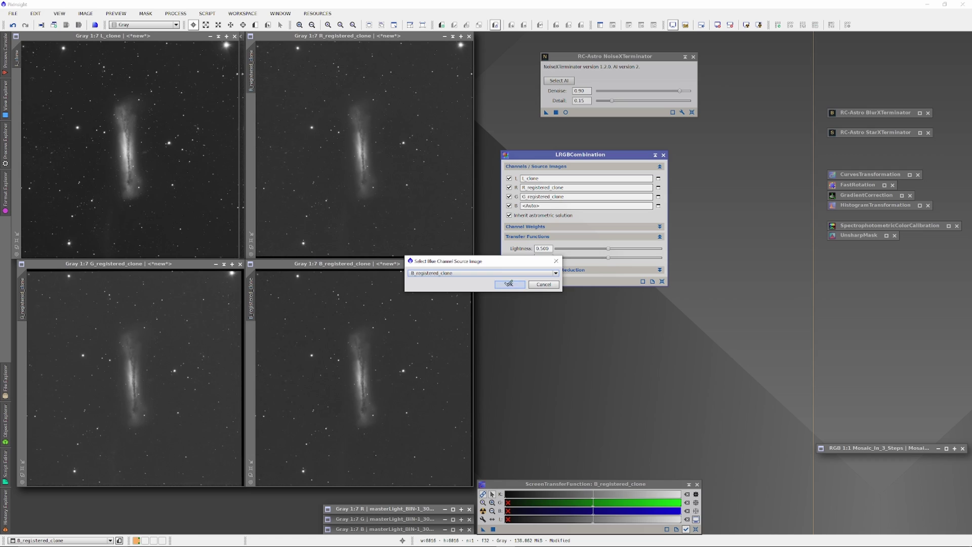
{"action": "left_click", "coordinate": [508, 283]}
{"action": "key", "text": "F6"}
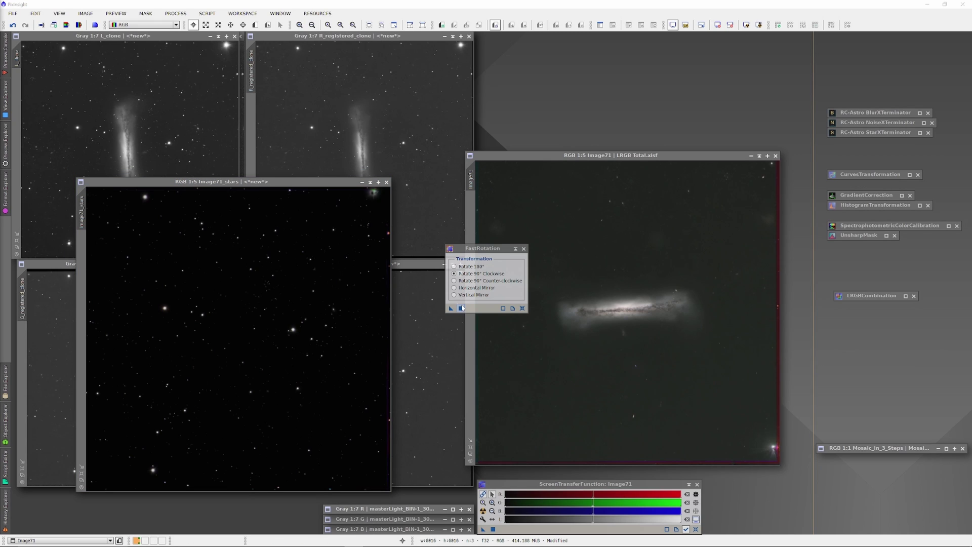
Rotate the stars image 90° clockwise with FastRotation, accepting the loss of astrometry
{"action": "mouse_move", "coordinate": [451, 308]}
{"action": "left_mouse_down"}
{"action": "mouse_move", "coordinate": [300, 314]}
{"action": "mouse_move", "coordinate": [306, 303]}
{"action": "left_mouse_up"}
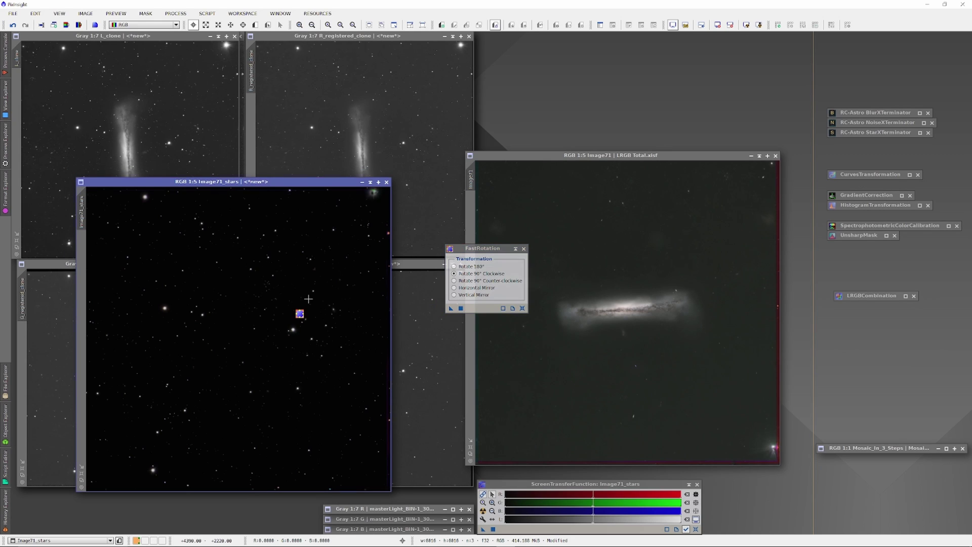
{"action": "left_click", "coordinate": [501, 302]}
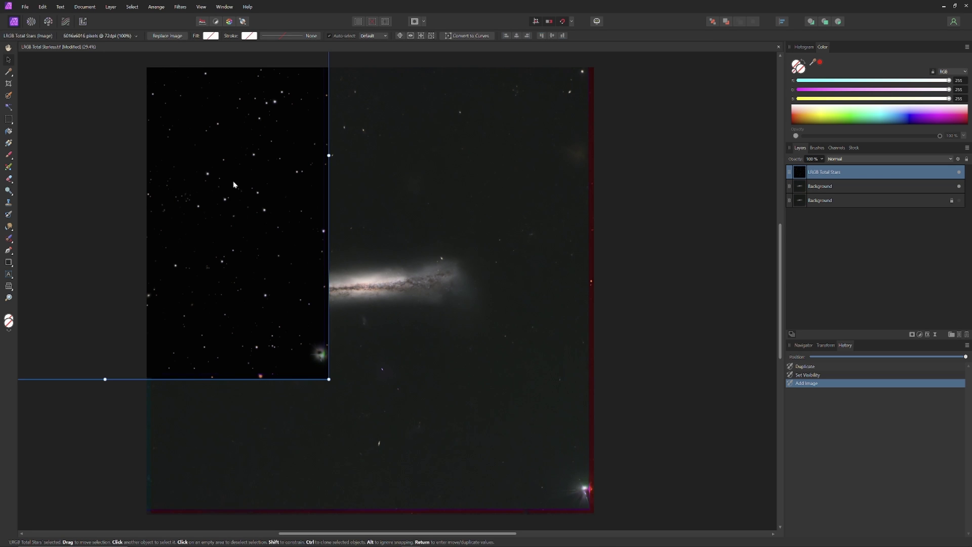
Position the stars layer over the canvas, blend it with Screen, and select the Background layer
{"action": "left_click_drag", "start_coordinate": [114, 114], "coordinate": [379, 241]}
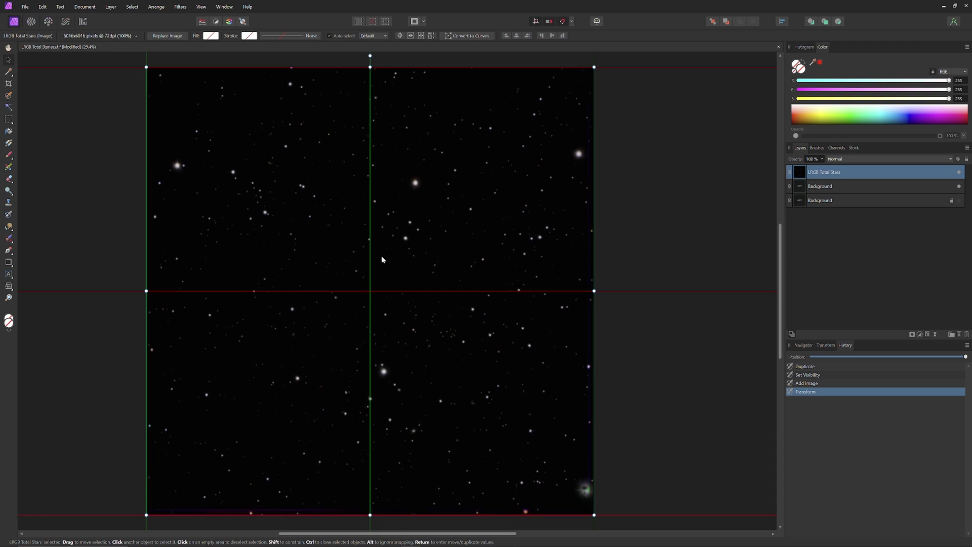
{"action": "left_click_drag", "start_coordinate": [379, 240], "coordinate": [383, 262]}
{"action": "left_click", "coordinate": [873, 159]}
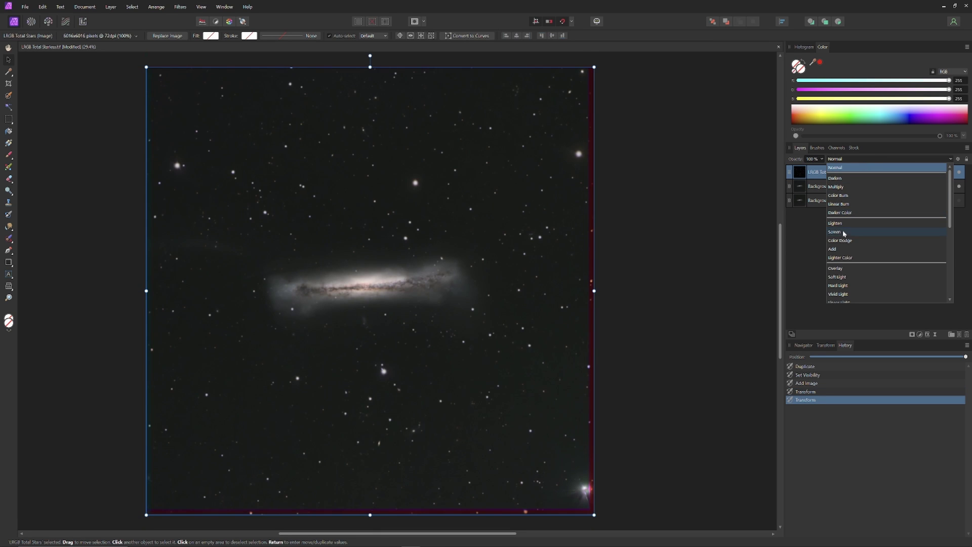
{"action": "left_click", "coordinate": [843, 231]}
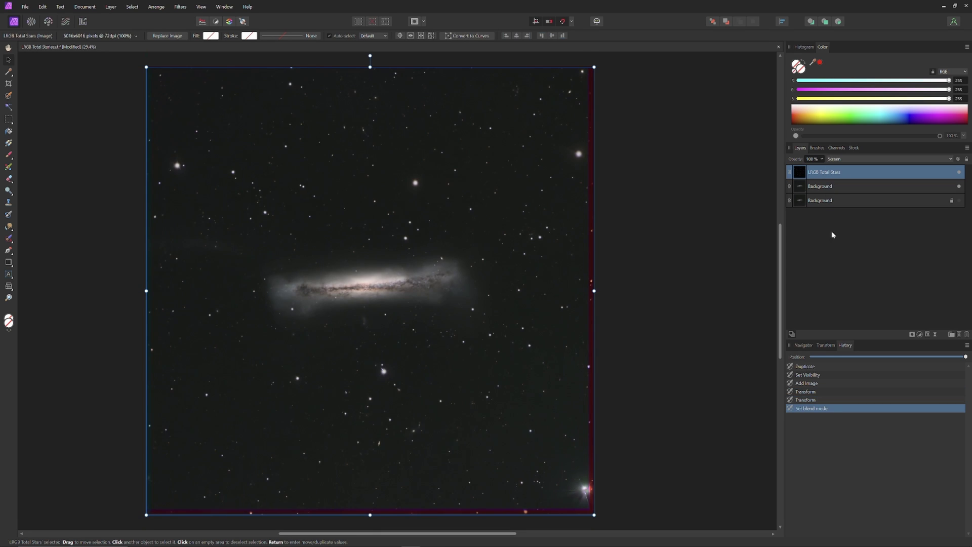
{"action": "left_click", "coordinate": [842, 188]}
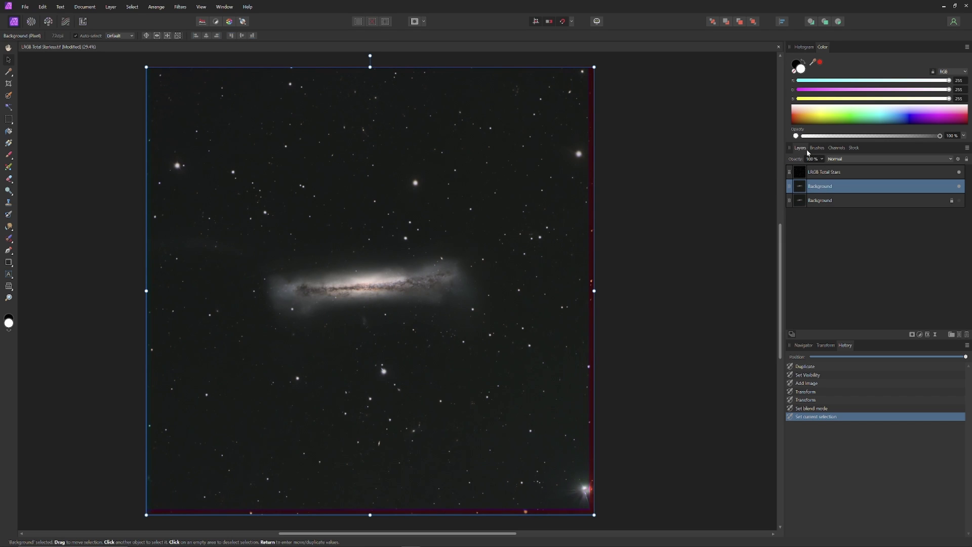
Add a Curves adjustment on the Red channel and sample a curve point from the galaxy
{"action": "left_click", "coordinate": [918, 335]}
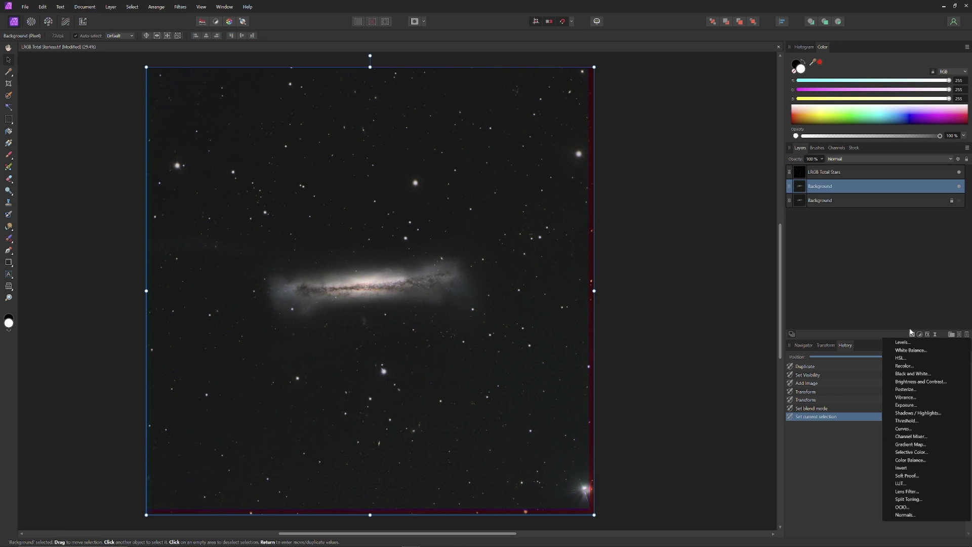
{"action": "left_click", "coordinate": [904, 429]}
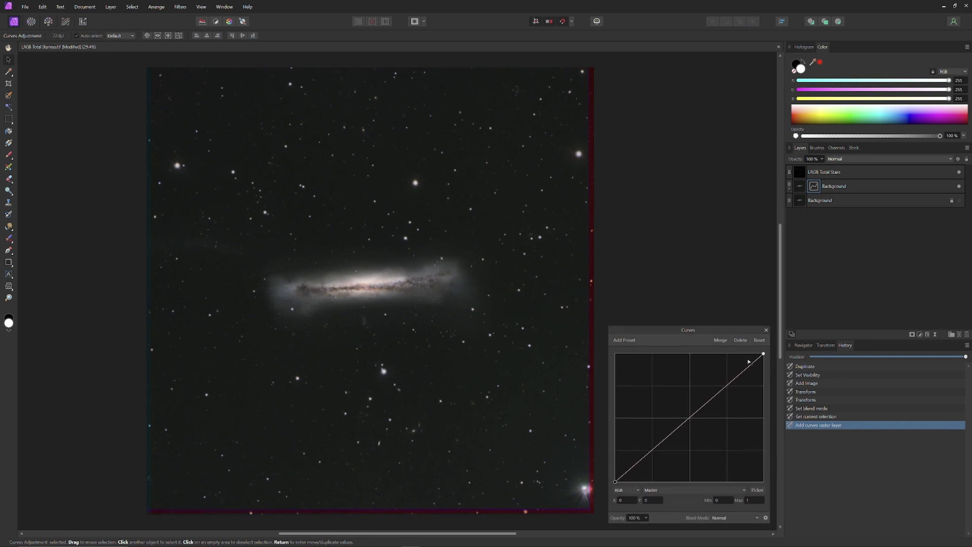
{"action": "scroll", "coordinate": [367, 286], "scroll_direction": "up", "scroll_amount": 2}
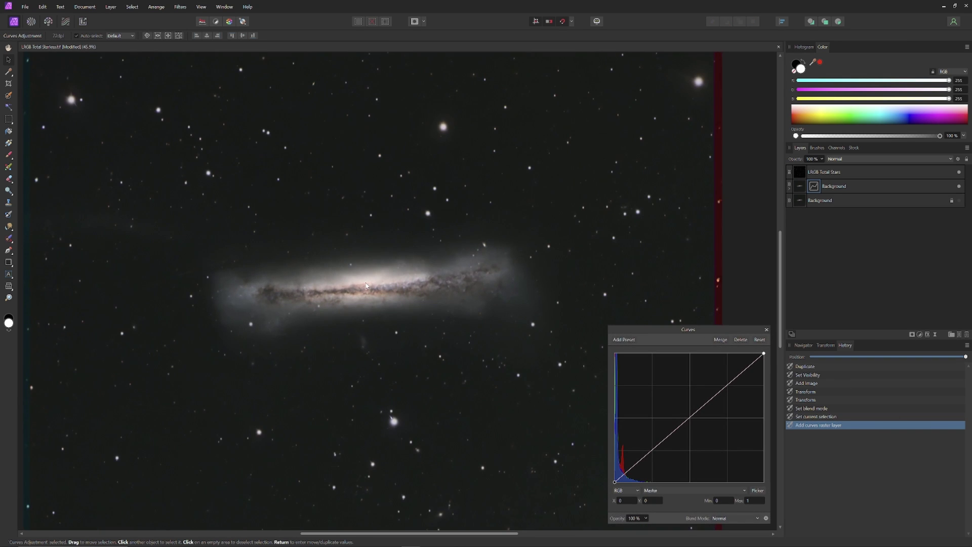
{"action": "left_click", "coordinate": [675, 491]}
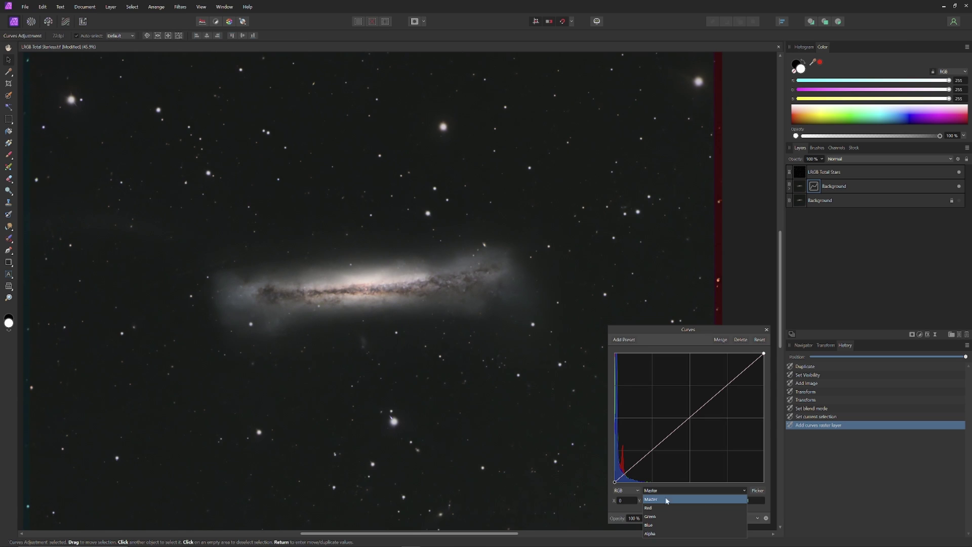
{"action": "left_click", "coordinate": [659, 507]}
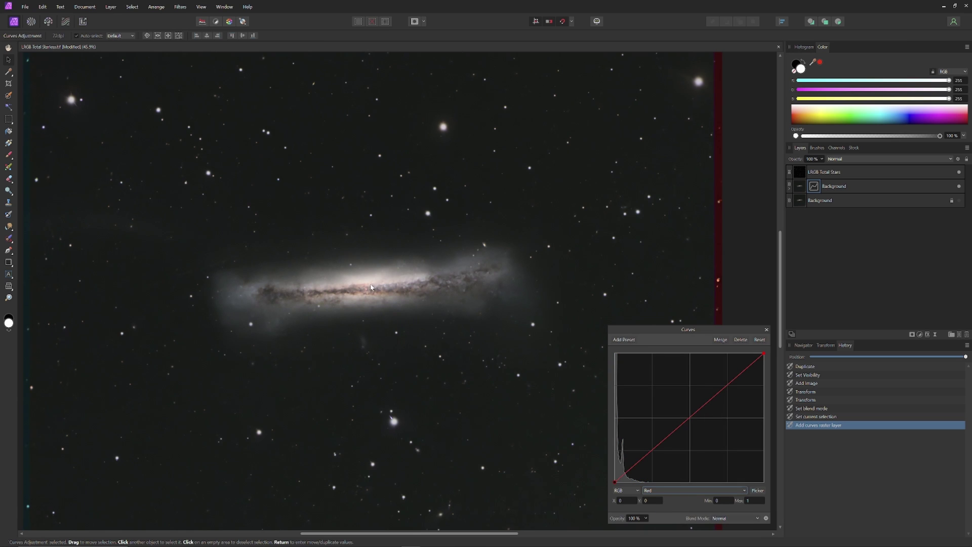
{"action": "left_click", "coordinate": [757, 491]}
{"action": "scroll", "coordinate": [357, 282], "scroll_direction": "up", "scroll_amount": 1}
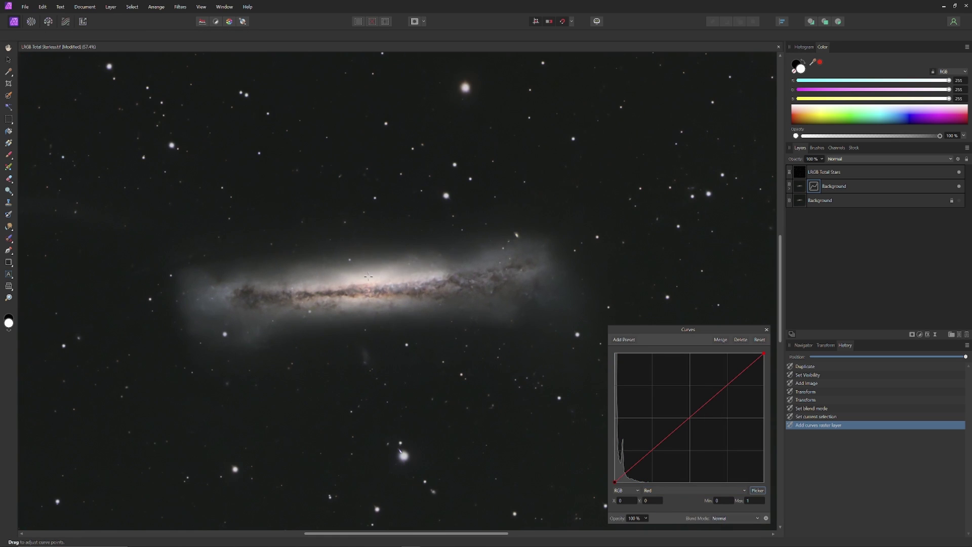
{"action": "left_click_drag", "start_coordinate": [367, 285], "coordinate": [365, 281]}
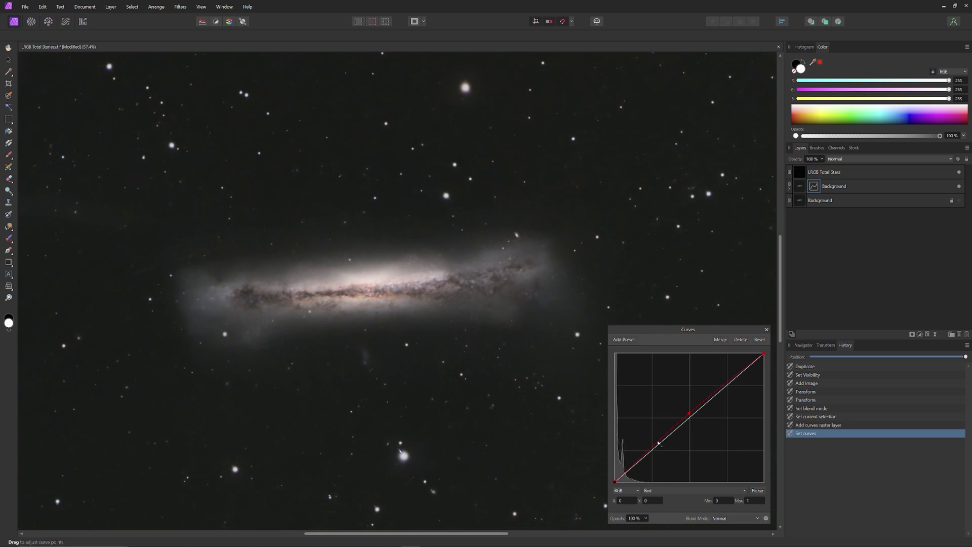
Add two more red curve points, adjust the lower one, and zoom to fit the image
{"action": "left_click", "coordinate": [713, 395]}
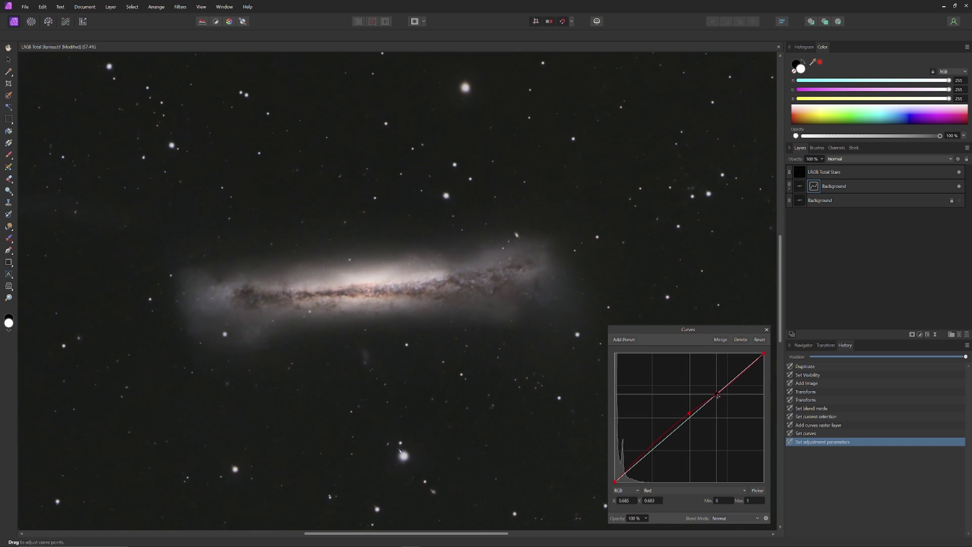
{"action": "left_click", "coordinate": [736, 378]}
{"action": "left_click_drag", "start_coordinate": [655, 448], "coordinate": [648, 458]}
{"action": "left_click", "coordinate": [8, 47]}
{"action": "key", "text": "ctrl+0"}
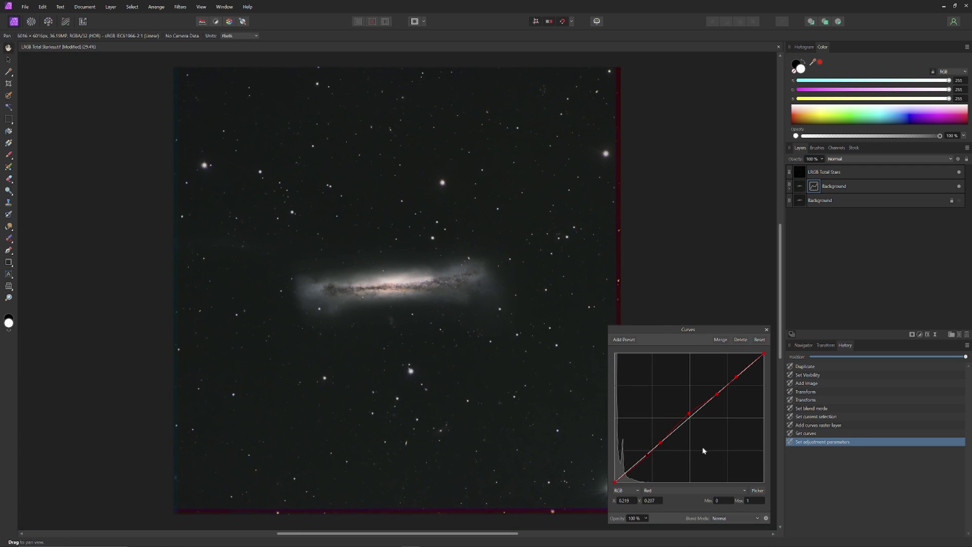
{"action": "left_click", "coordinate": [745, 492]}
Reset the second Curves adjustment to a straight curve on the Green channel
{"action": "left_click", "coordinate": [658, 516]}
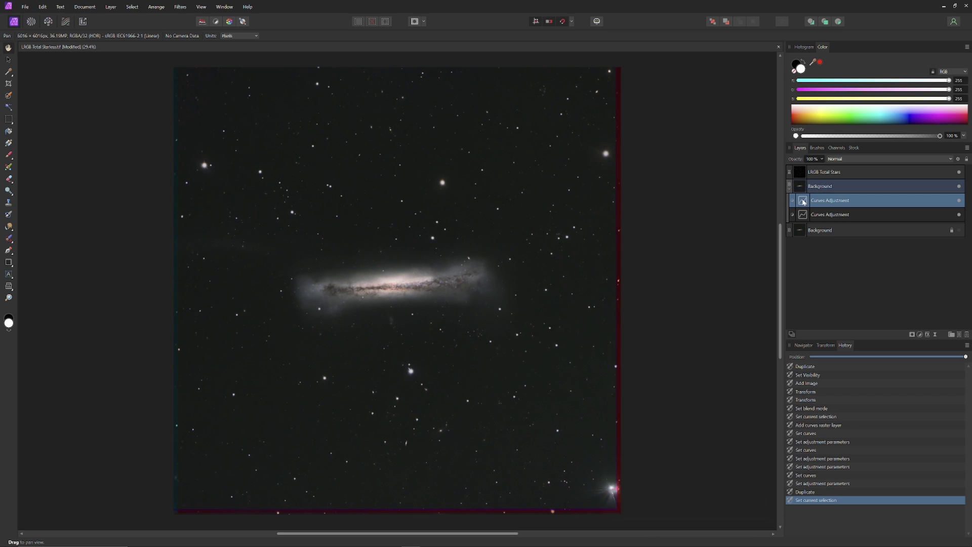
{"action": "double_click", "coordinate": [804, 201]}
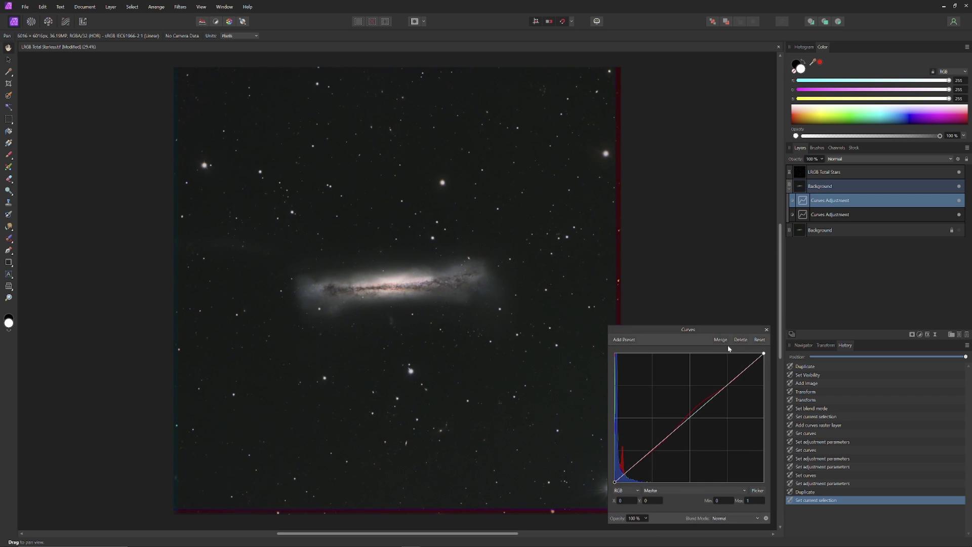
{"action": "left_click", "coordinate": [761, 339]}
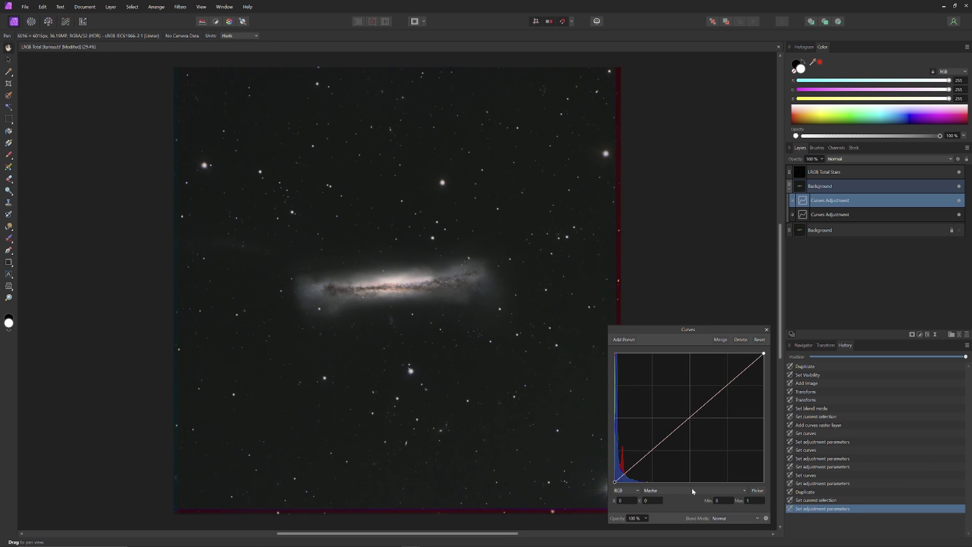
{"action": "left_click", "coordinate": [693, 492]}
{"action": "left_click", "coordinate": [672, 516]}
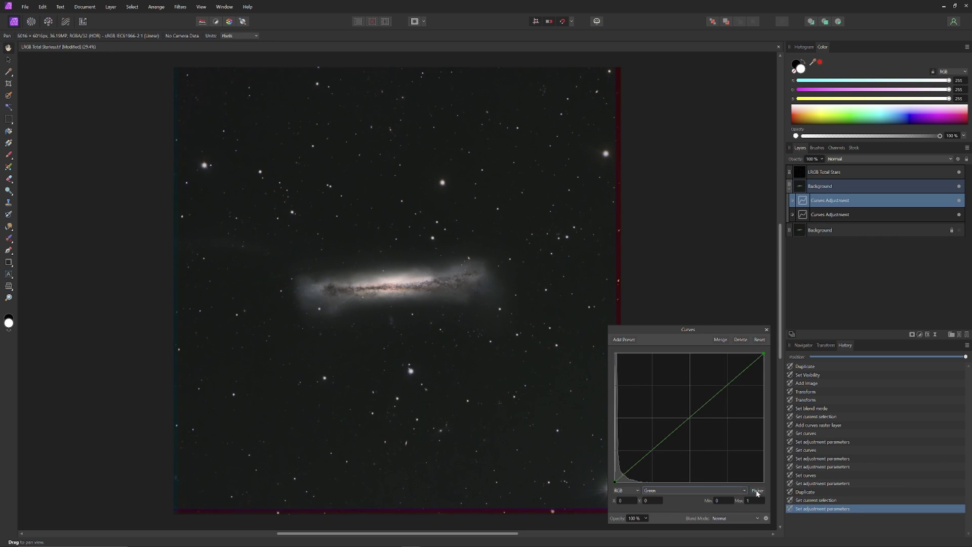
Sample the galaxy for a green curve point, then add a third Curves adjustment
{"action": "left_click", "coordinate": [758, 492]}
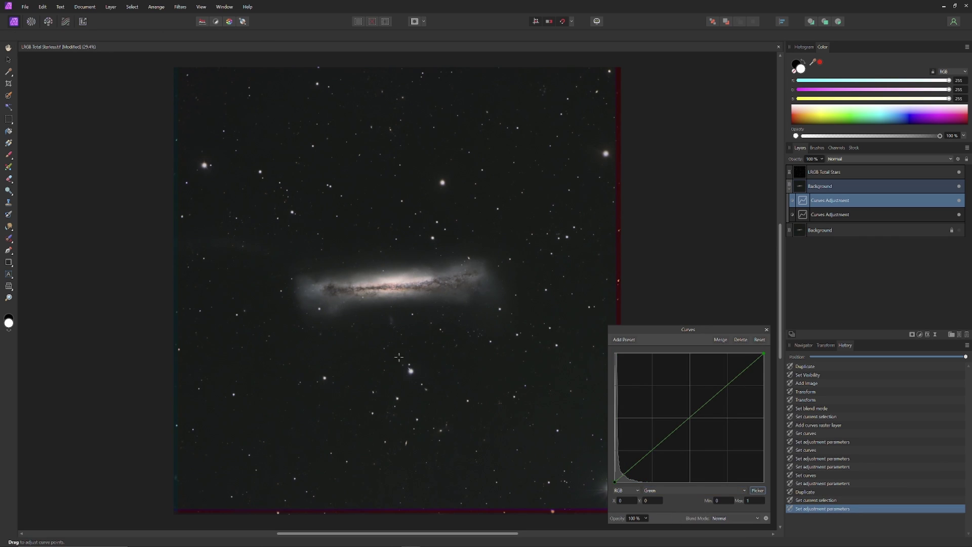
{"action": "left_click", "coordinate": [356, 360]}
{"action": "left_click", "coordinate": [356, 358]}
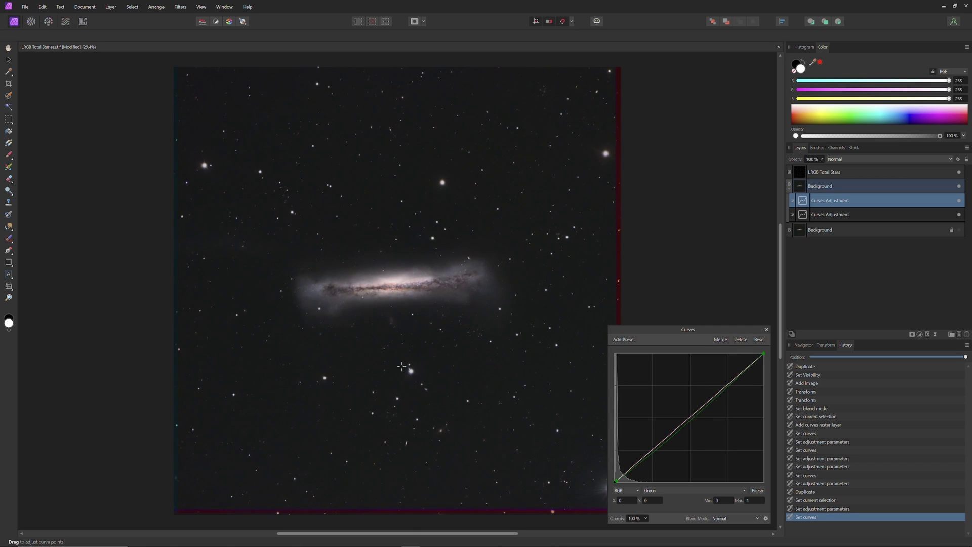
{"action": "left_click", "coordinate": [766, 331]}
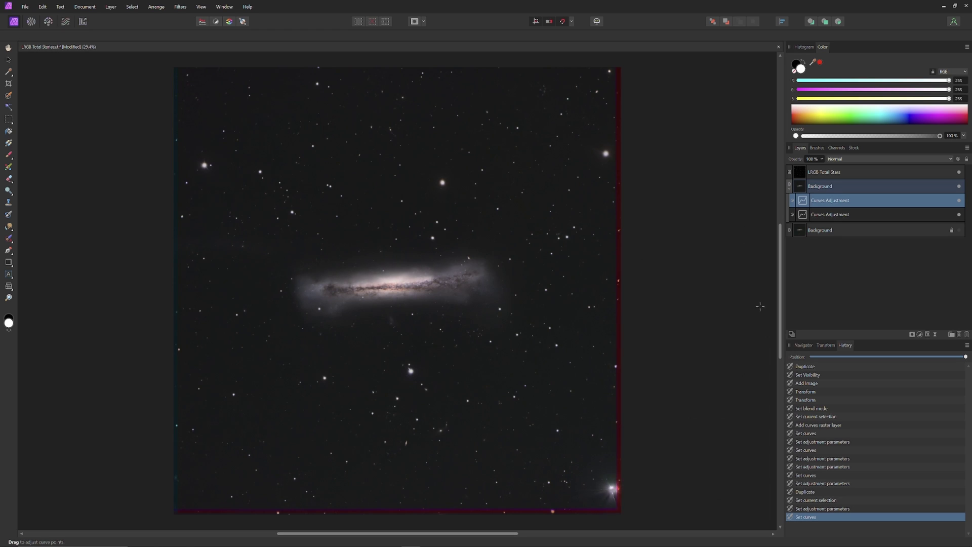
{"action": "left_click", "coordinate": [389, 280]}
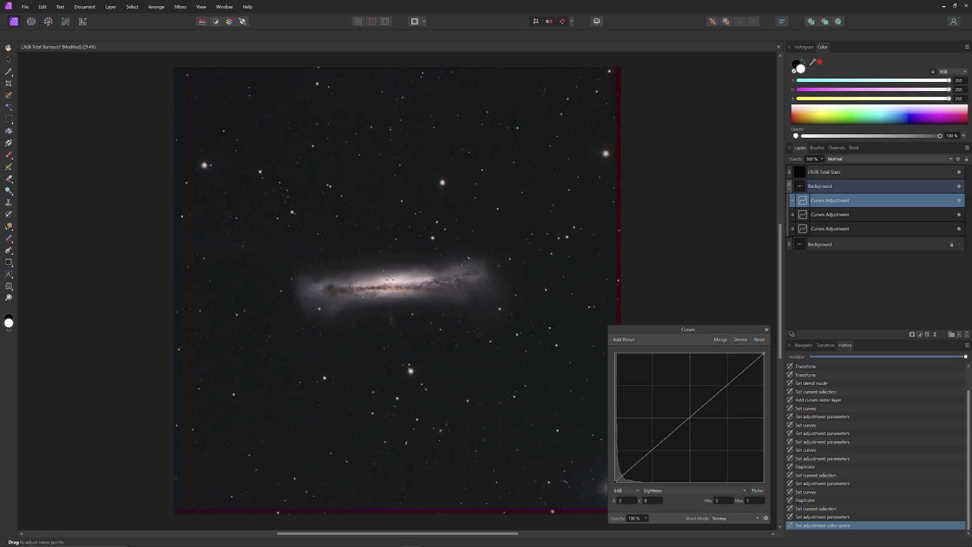
Add a slightly raised midtone point and a lowered shadow point on the LAB Lightness curve
{"action": "left_click", "coordinate": [389, 280]}
{"action": "left_click_drag", "start_coordinate": [389, 275], "coordinate": [387, 249]}
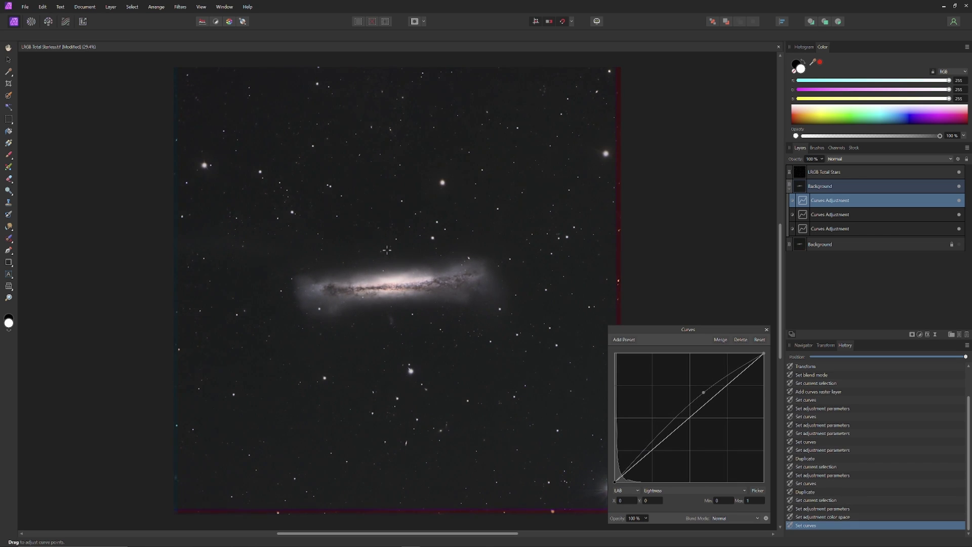
{"action": "left_click_drag", "start_coordinate": [704, 392], "coordinate": [558, 365]}
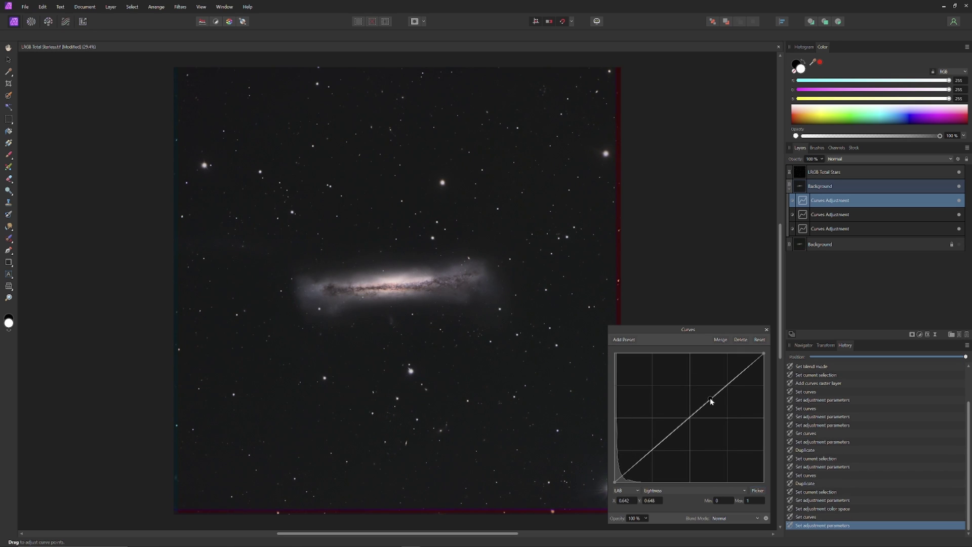
{"action": "left_click_drag", "start_coordinate": [711, 401], "coordinate": [710, 397]}
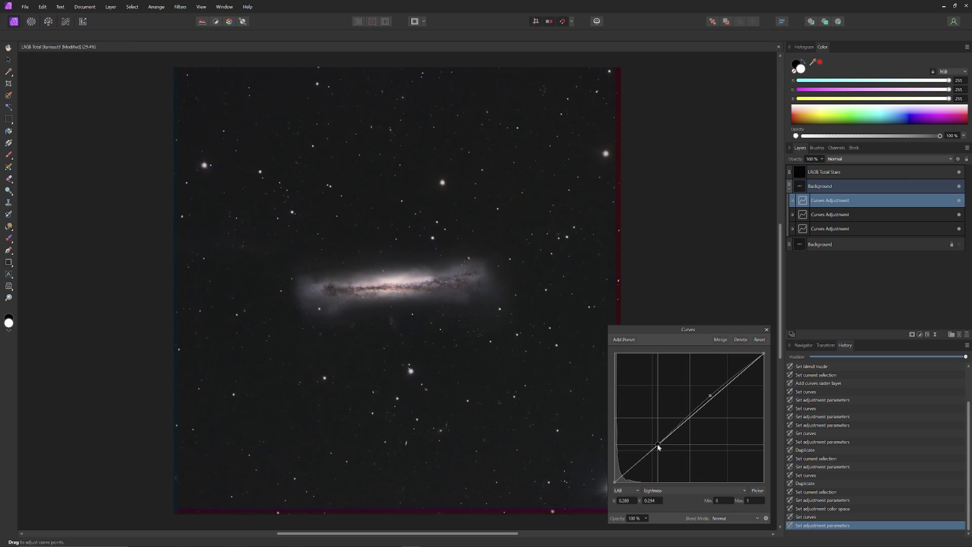
{"action": "left_click_drag", "start_coordinate": [658, 444], "coordinate": [657, 449]}
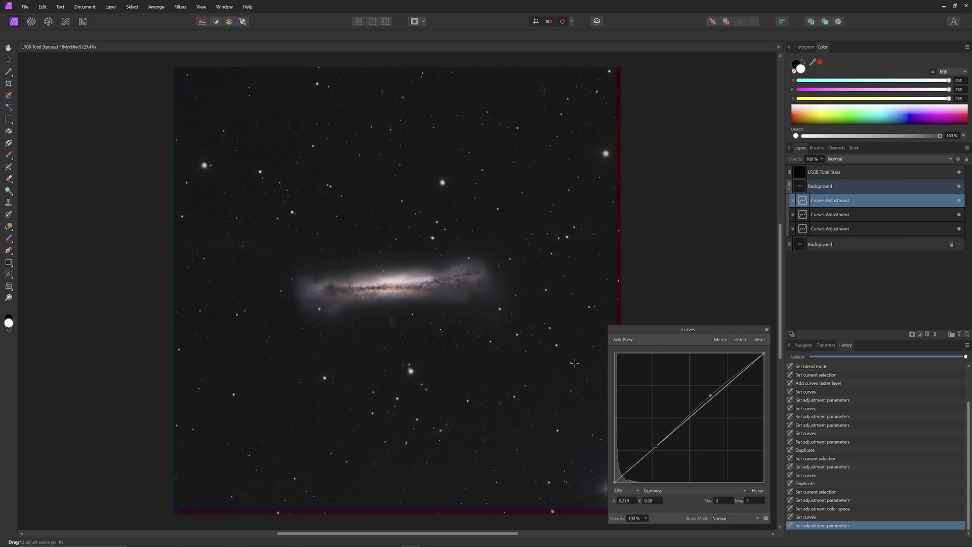
{"action": "left_click", "coordinate": [767, 329]}
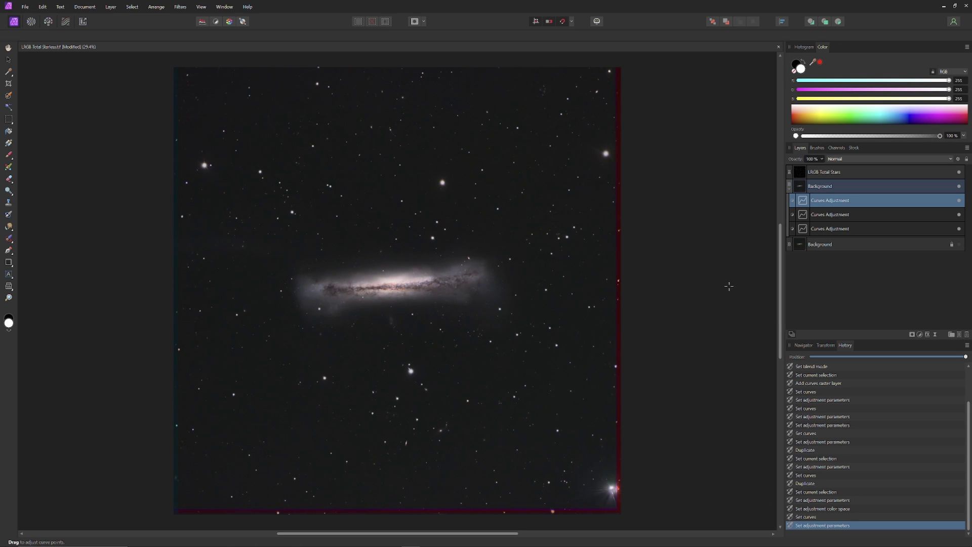